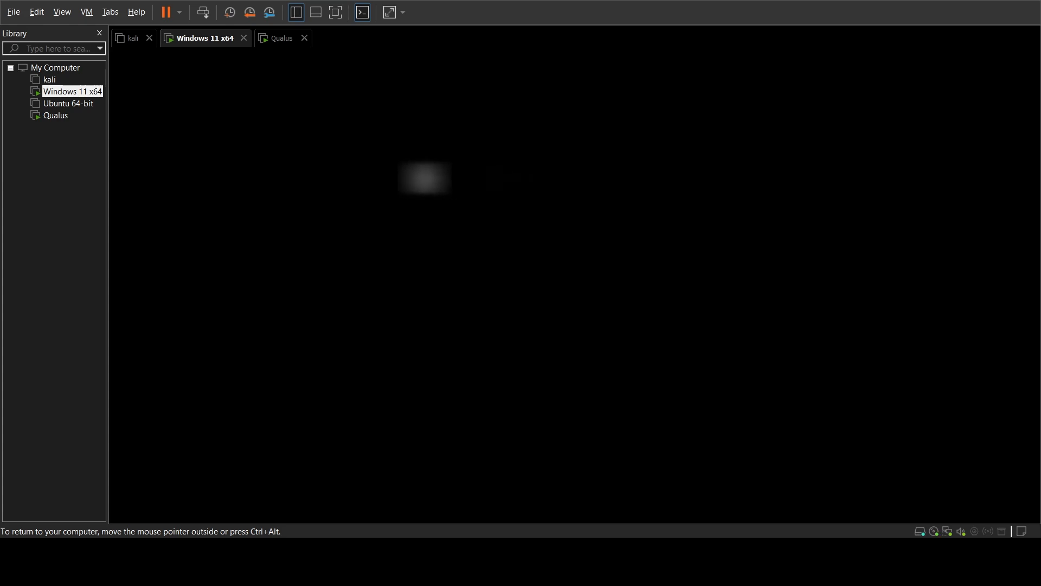
Step: Check the startup progress of the Qualus virtual machine and return to the Windows 11 x64 machine
{"action": "left_click", "coordinate": [55, 115]}
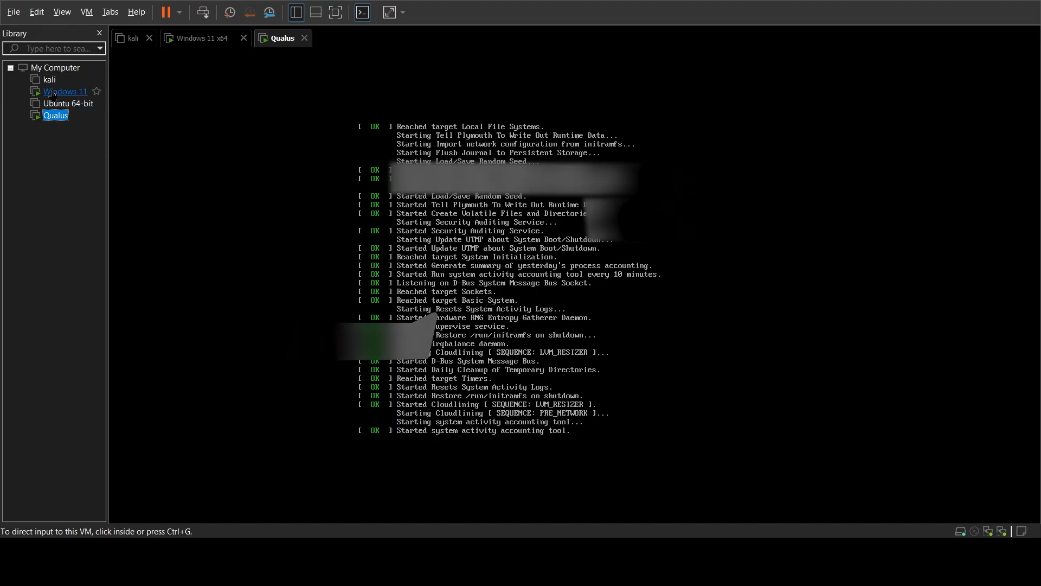
{"action": "left_click", "coordinate": [73, 91]}
{"action": "left_click", "coordinate": [396, 81]}
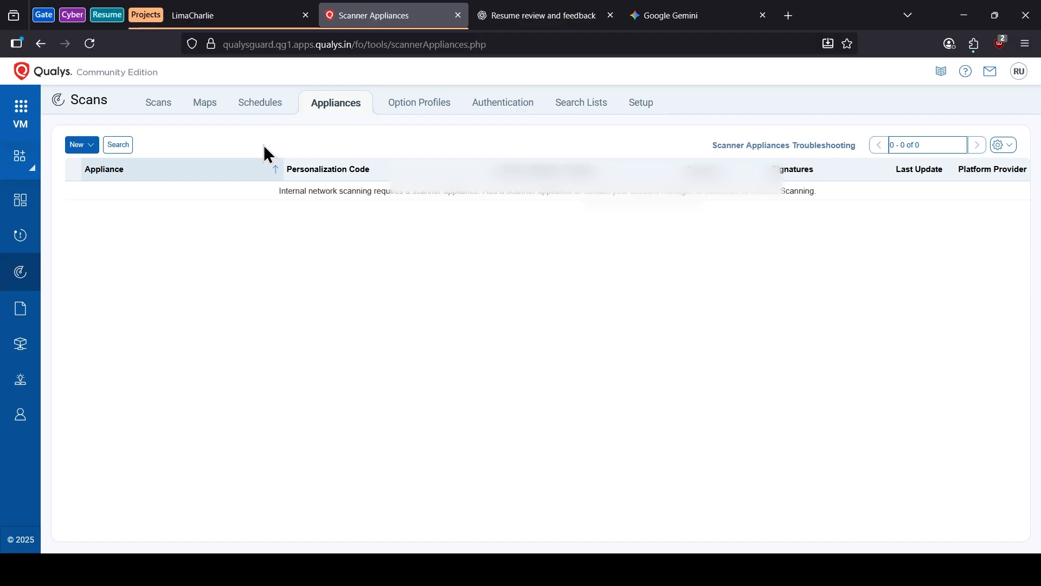
Step: Start the guided wizard for adding a new virtual scanner appliance in Qualys
{"action": "left_click", "coordinate": [87, 149]}
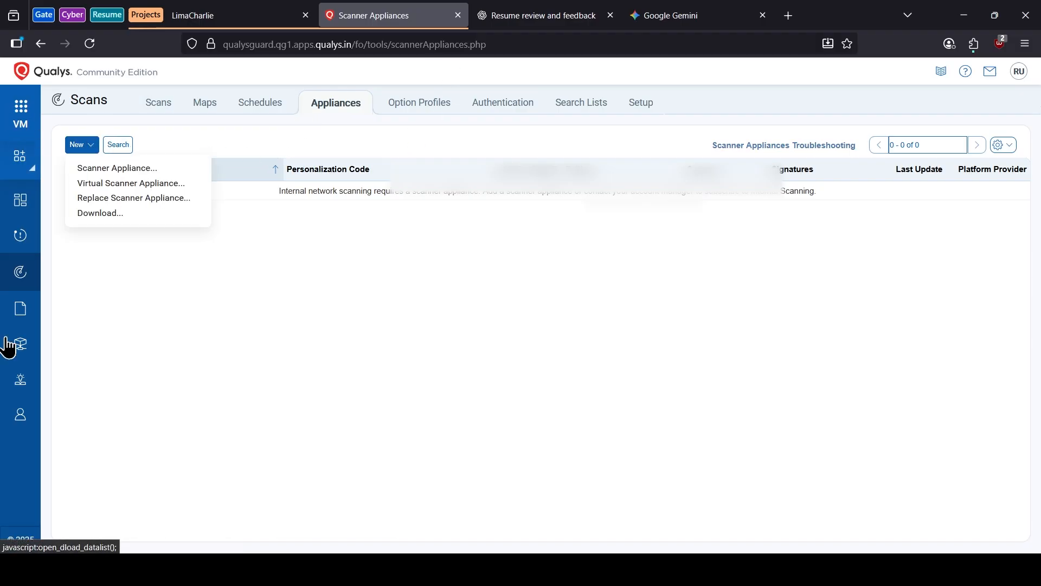
{"action": "mouse_move", "coordinate": [16, 292]}
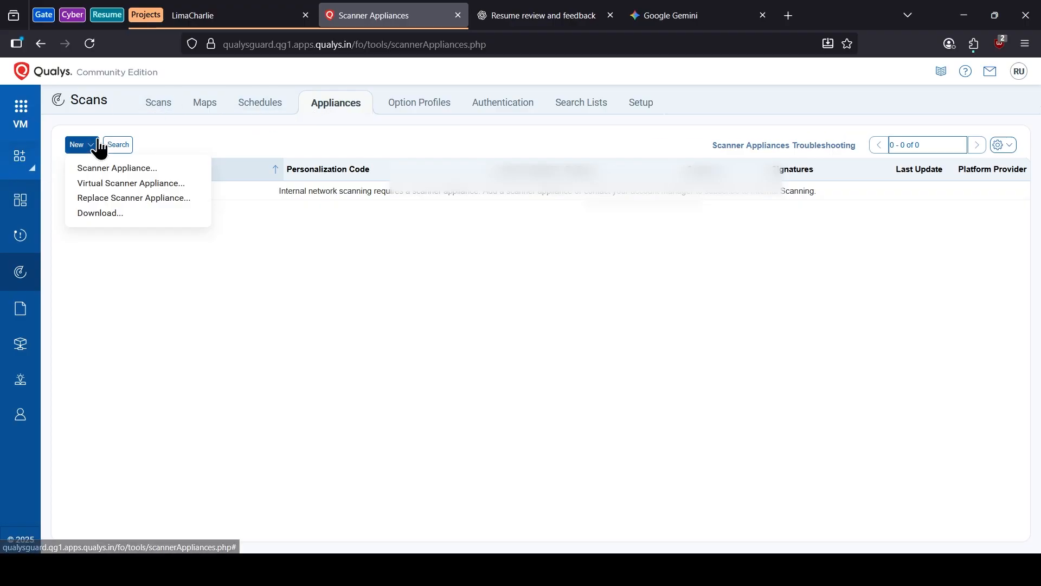
{"action": "left_click", "coordinate": [142, 184]}
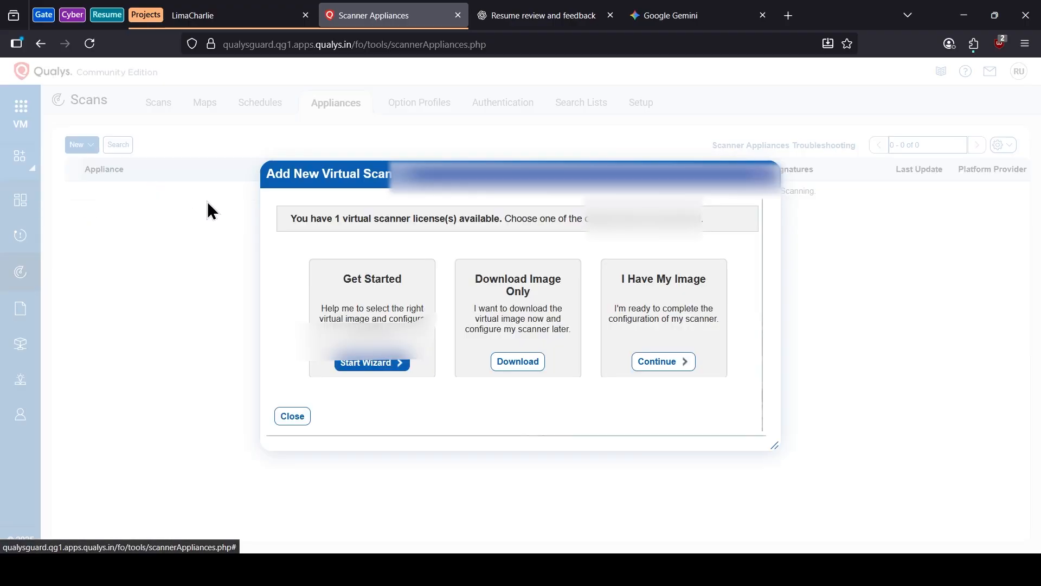
{"action": "left_click", "coordinate": [361, 363]}
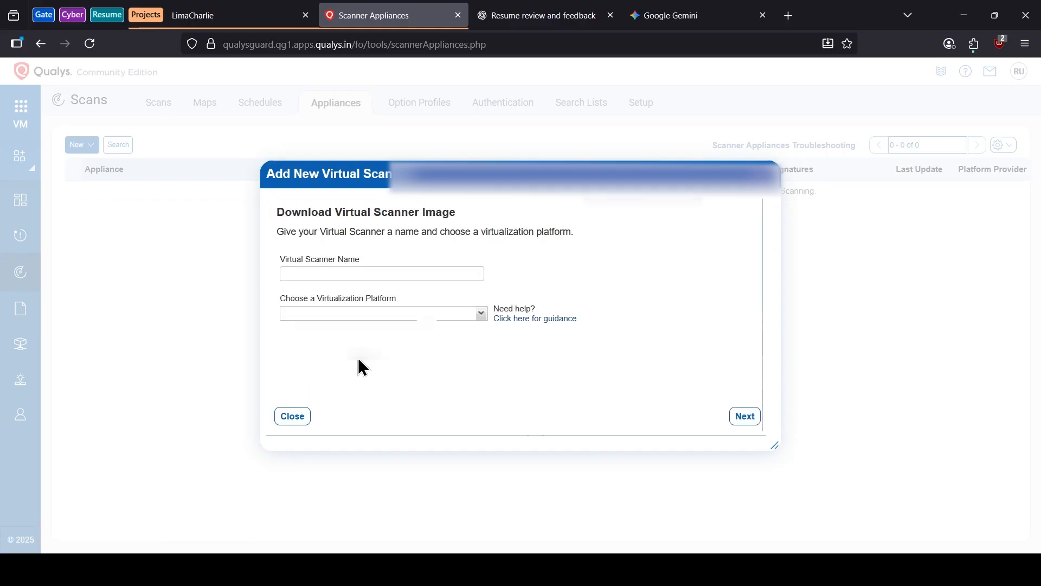
Step: Try to submit the virtual scanner under the name "windows Scanner" with VMware as the virtualization platform
{"action": "left_click", "coordinate": [381, 272]}
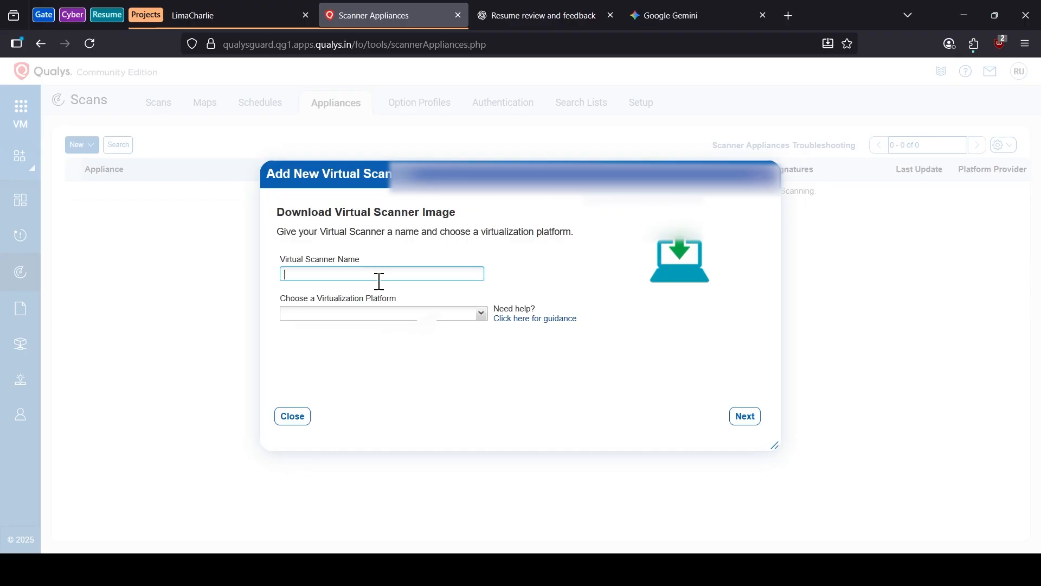
{"action": "type", "text": "windows Scanner"}
{"action": "left_click", "coordinate": [484, 316]}
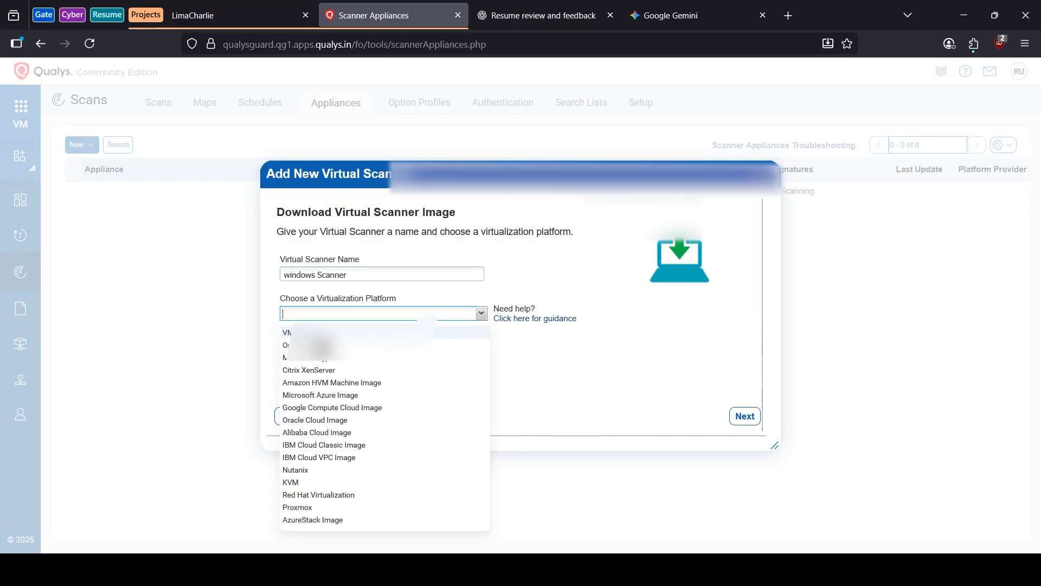
{"action": "left_click", "coordinate": [321, 333]}
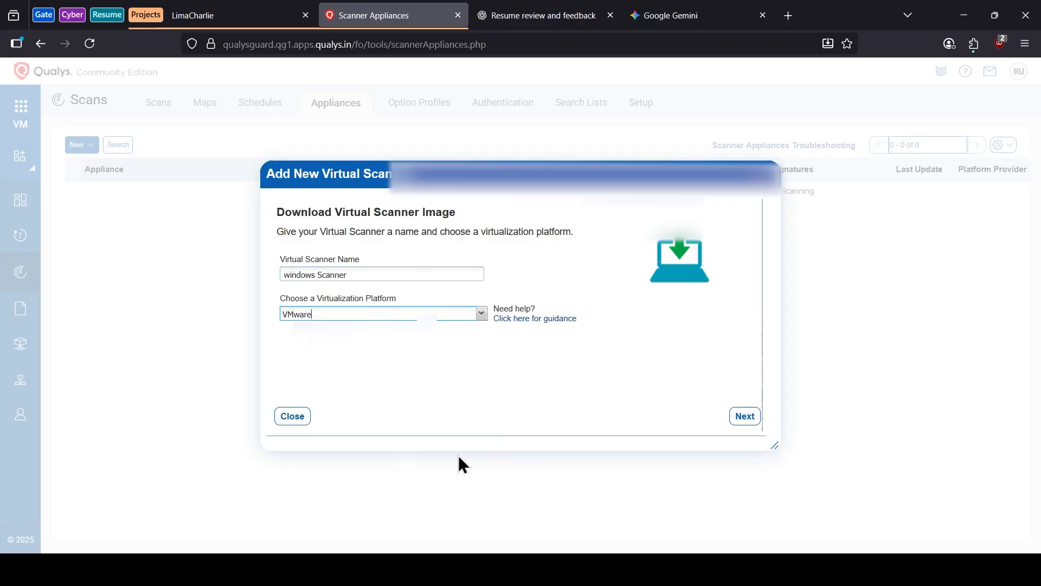
{"action": "left_click", "coordinate": [749, 421]}
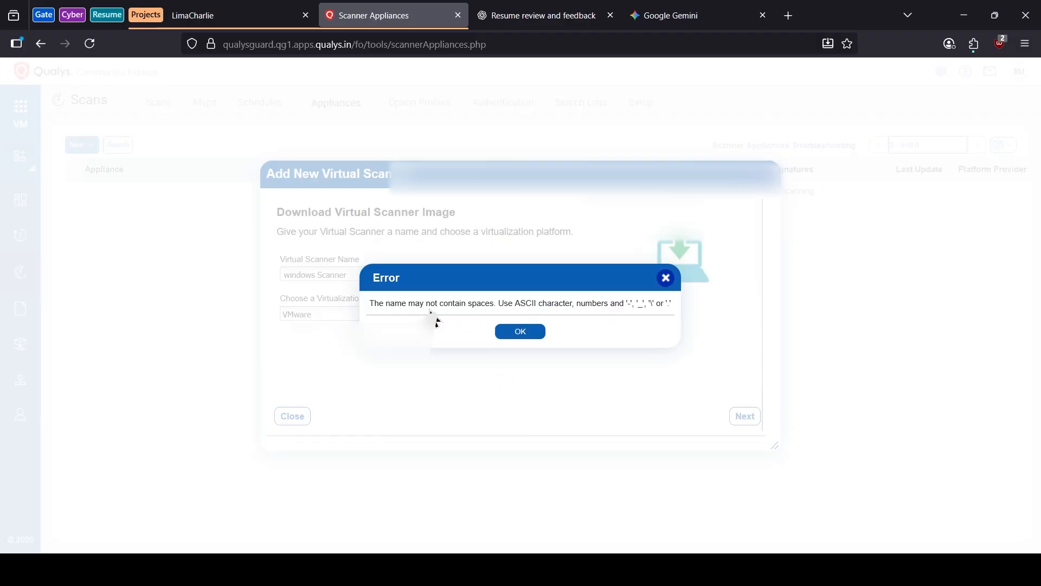
{"action": "left_click", "coordinate": [539, 338]}
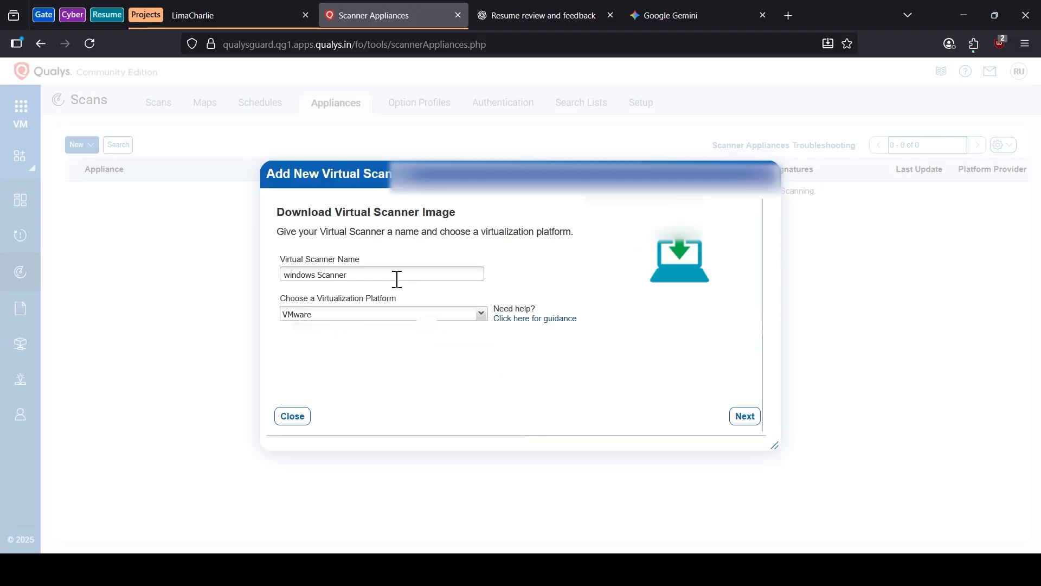
Step: Shorten the virtual scanner name to "windows" and continue to the image download and local configuration instructions
{"action": "left_click_drag", "start_coordinate": [395, 279], "coordinate": [318, 281]}
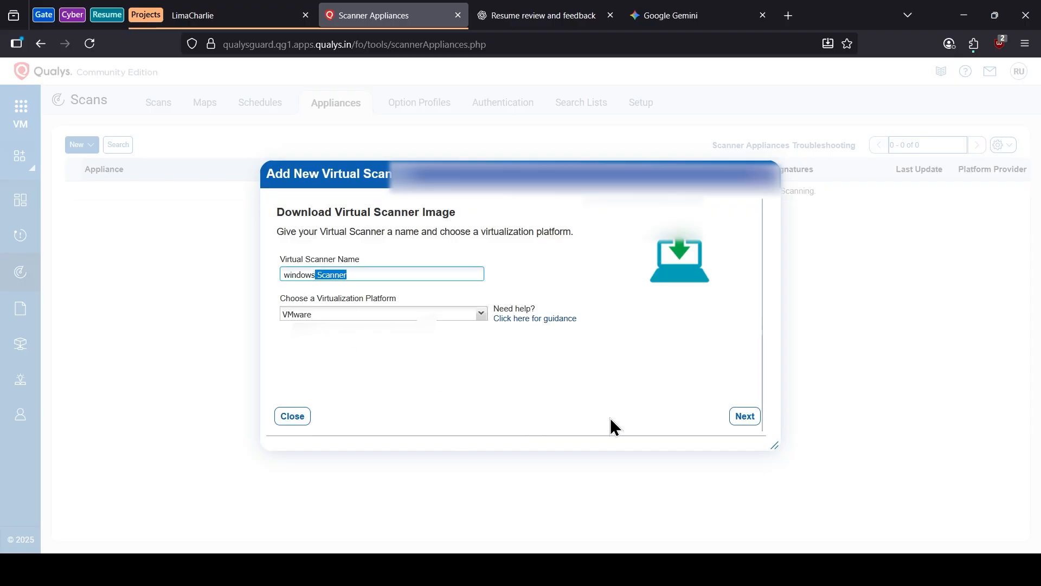
{"action": "key", "text": "BackSpace"}
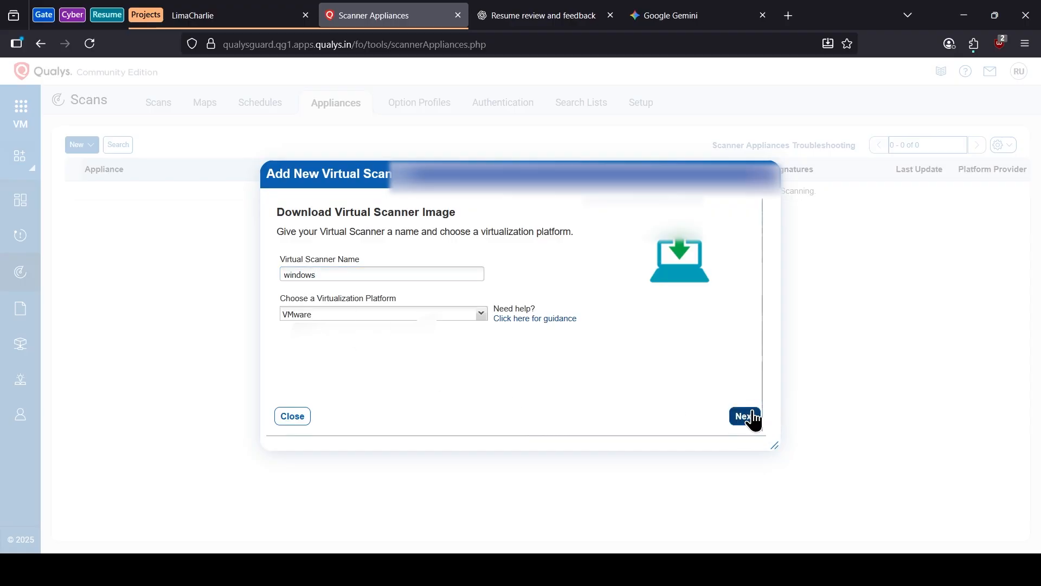
{"action": "left_click", "coordinate": [754, 418]}
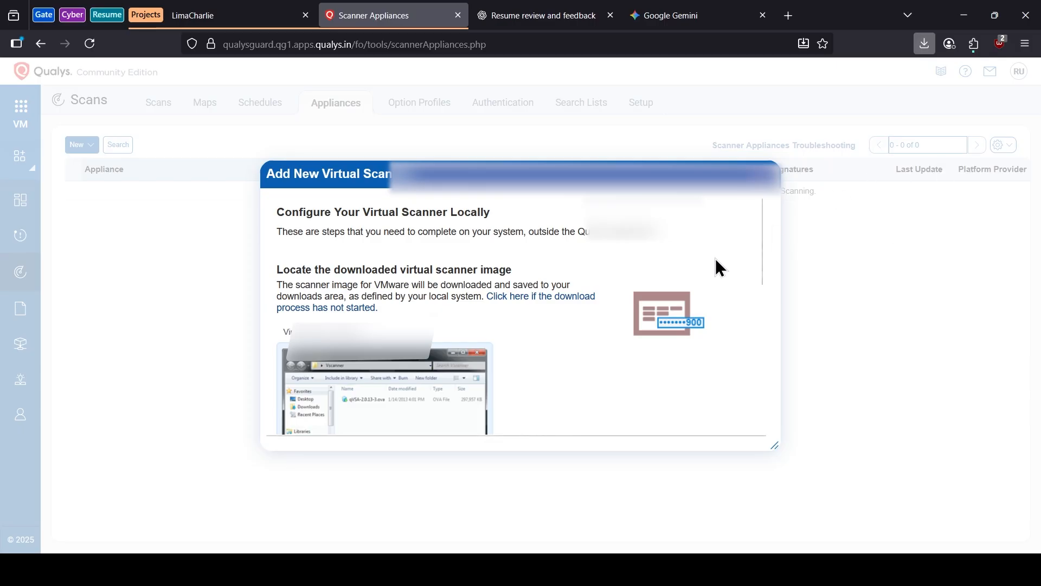
Step: Review the local image and deployment instructions, and proceed to the virtual scanner's activation page
{"action": "scroll", "coordinate": [494, 317], "scroll_direction": "down", "scroll_amount": 6}
{"action": "scroll", "coordinate": [503, 302], "scroll_direction": "up", "scroll_amount": 3}
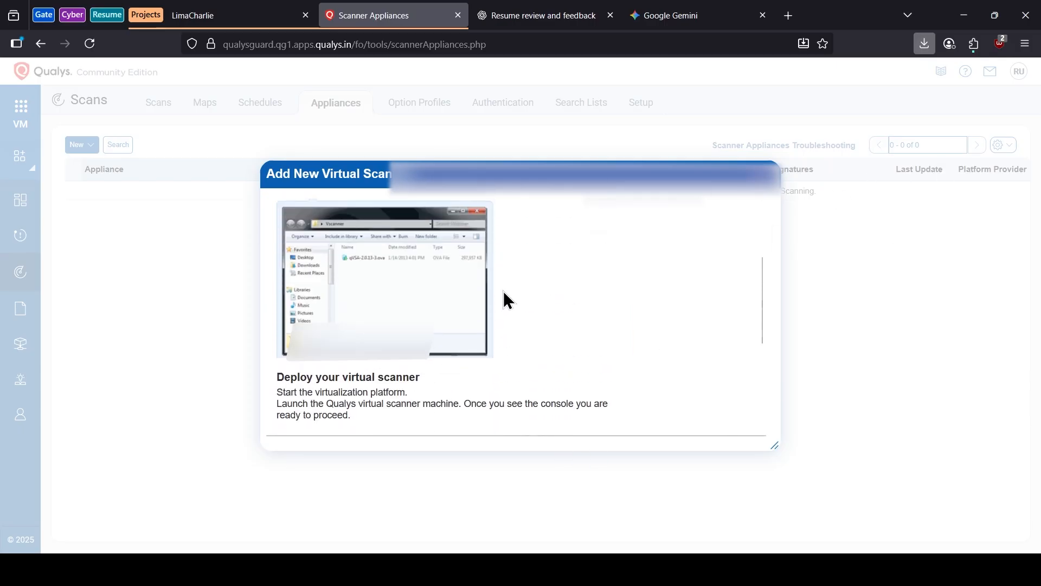
{"action": "scroll", "coordinate": [503, 291], "scroll_direction": "down", "scroll_amount": 3}
{"action": "scroll", "coordinate": [505, 287], "scroll_direction": "up", "scroll_amount": 3}
{"action": "scroll", "coordinate": [600, 317], "scroll_direction": "down", "scroll_amount": 3}
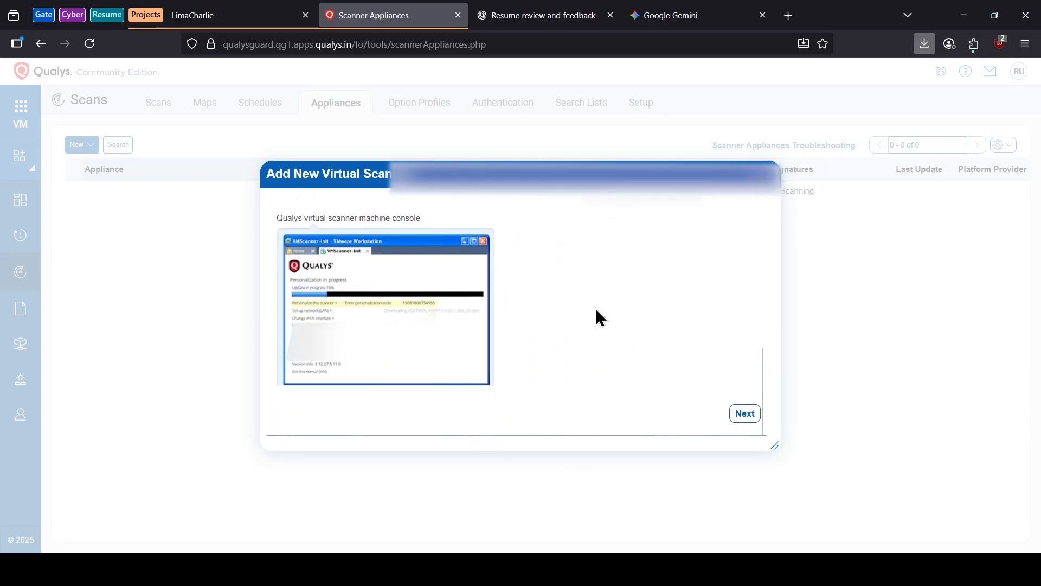
{"action": "left_click", "coordinate": [746, 415]}
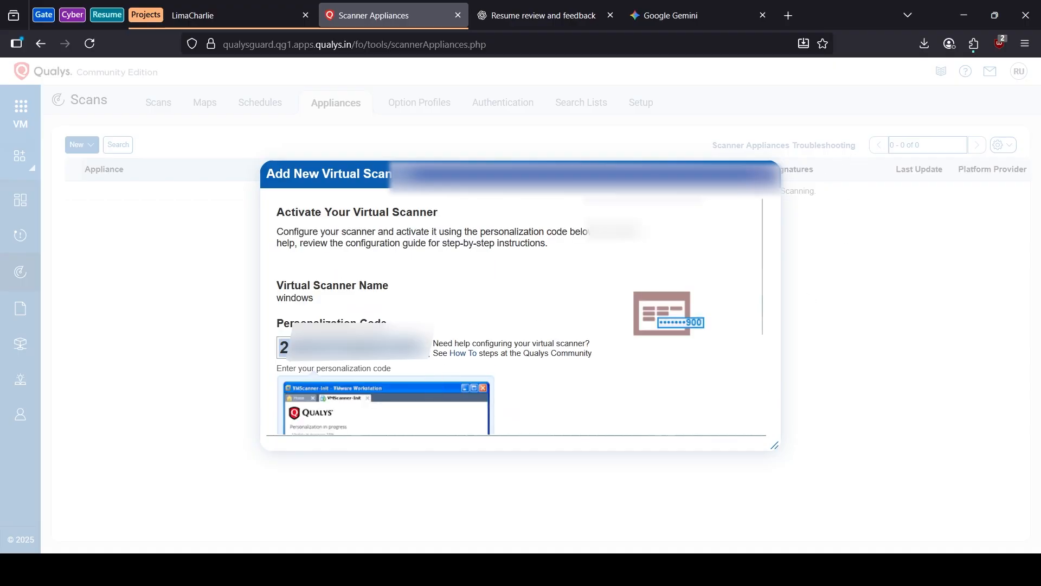
Step: Highlight the personalization code, switch to the Qualus machine in VMware Workstation and open the scanner console's personalization code entry
{"action": "left_click_drag", "start_coordinate": [425, 351], "coordinate": [279, 347]}
{"action": "key", "text": "alt+Tab"}
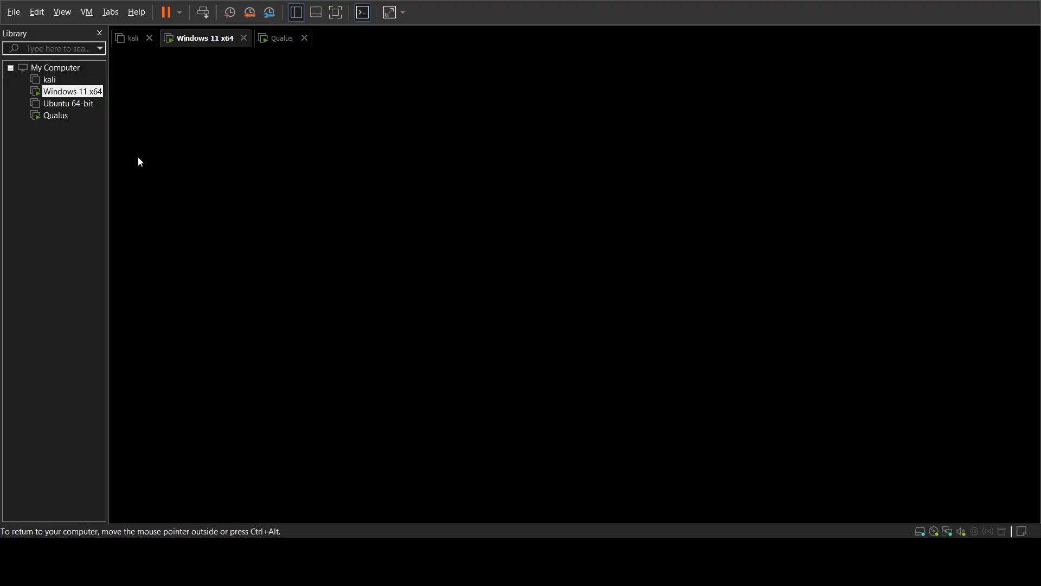
{"action": "left_click", "coordinate": [55, 116]}
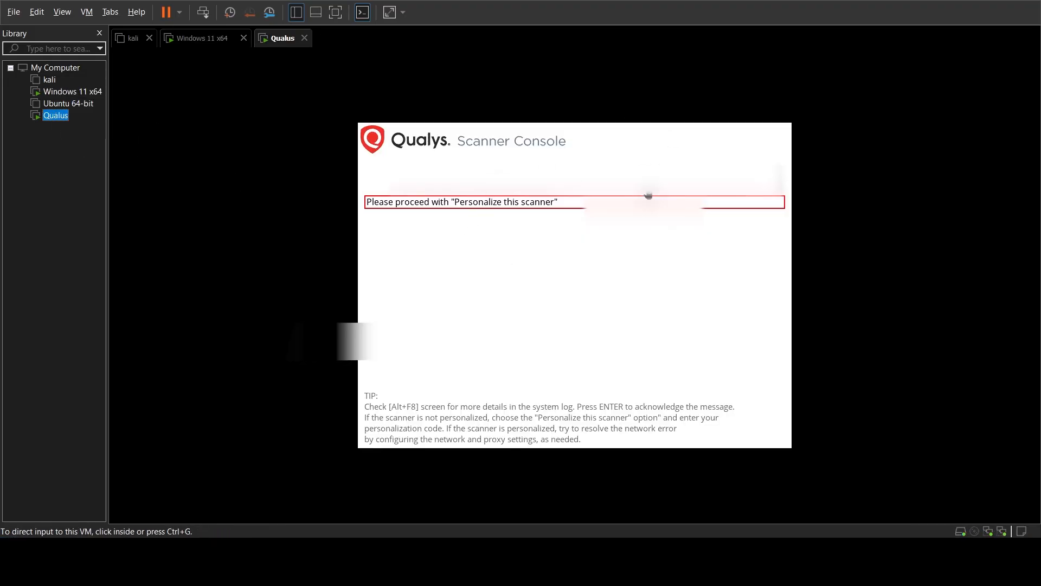
{"action": "left_click", "coordinate": [532, 207]}
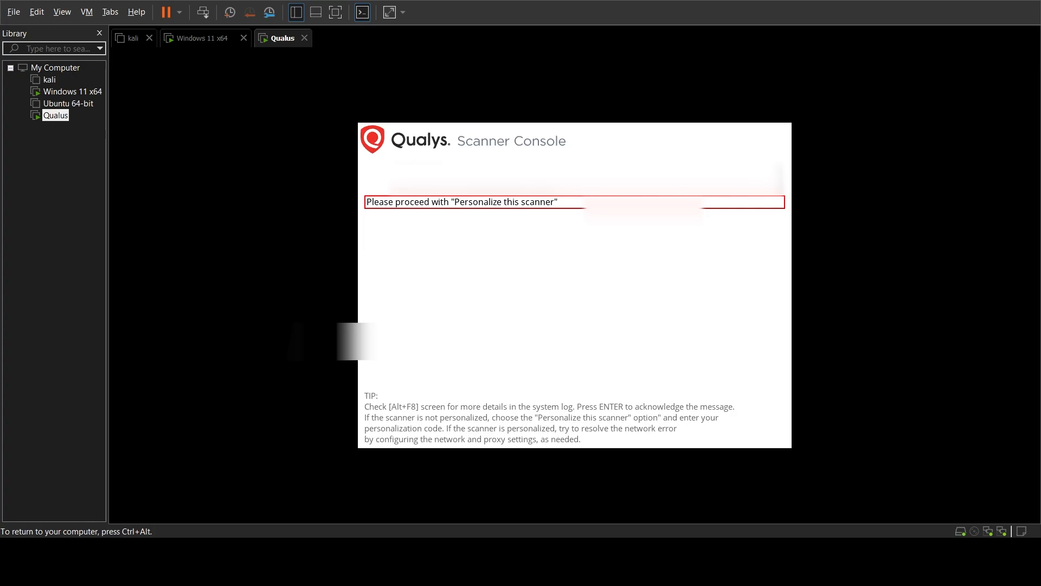
{"action": "key", "text": "Return"}
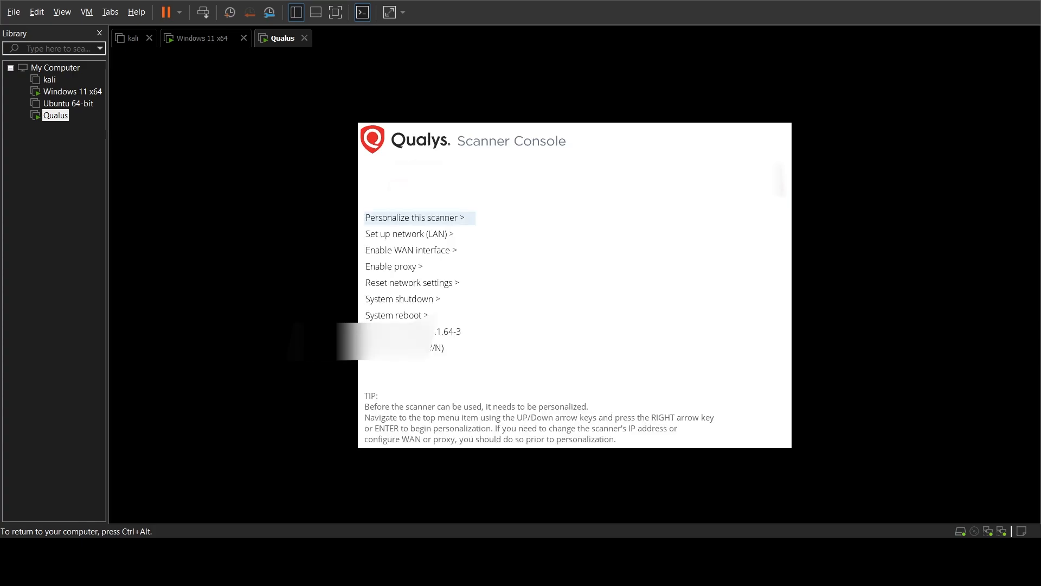
{"action": "key", "text": "Return"}
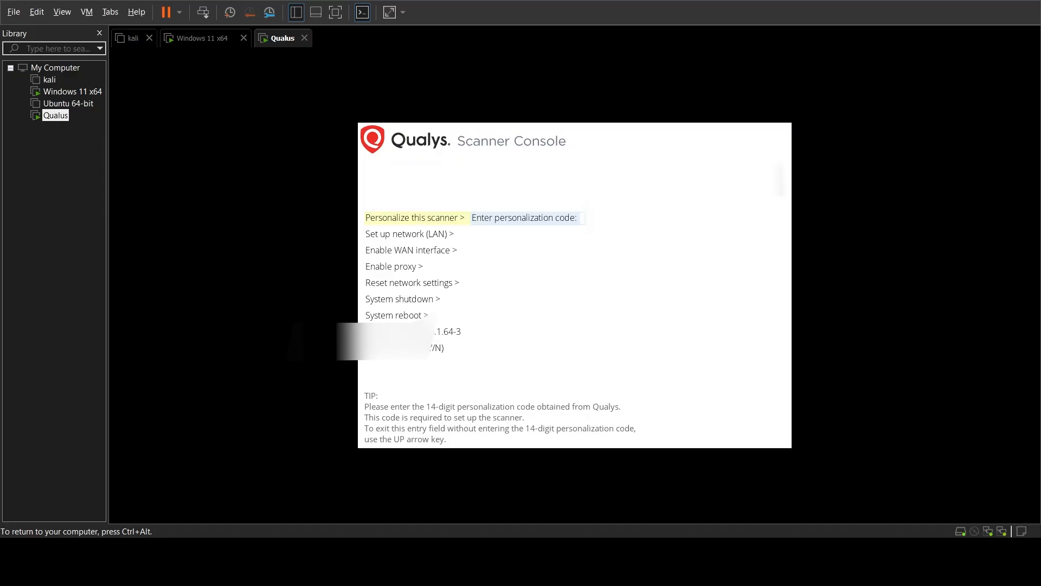
Step: Enter the 14-digit personalization code from the Qualys activation page in the scanner console and submit it to personalize the scanner
{"action": "key", "text": "ctrl+alt"}
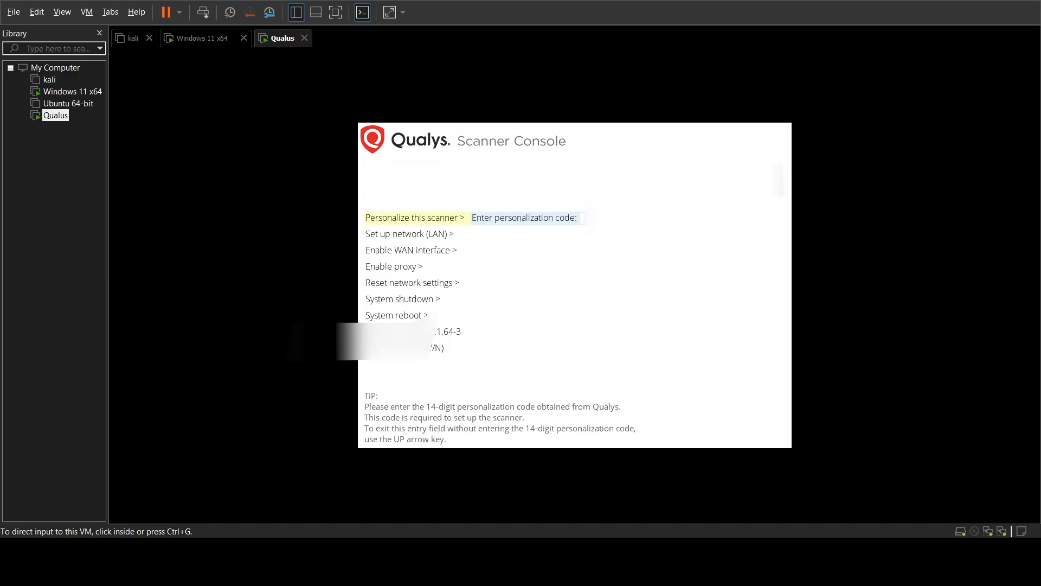
{"action": "key", "text": "ctrl+g"}
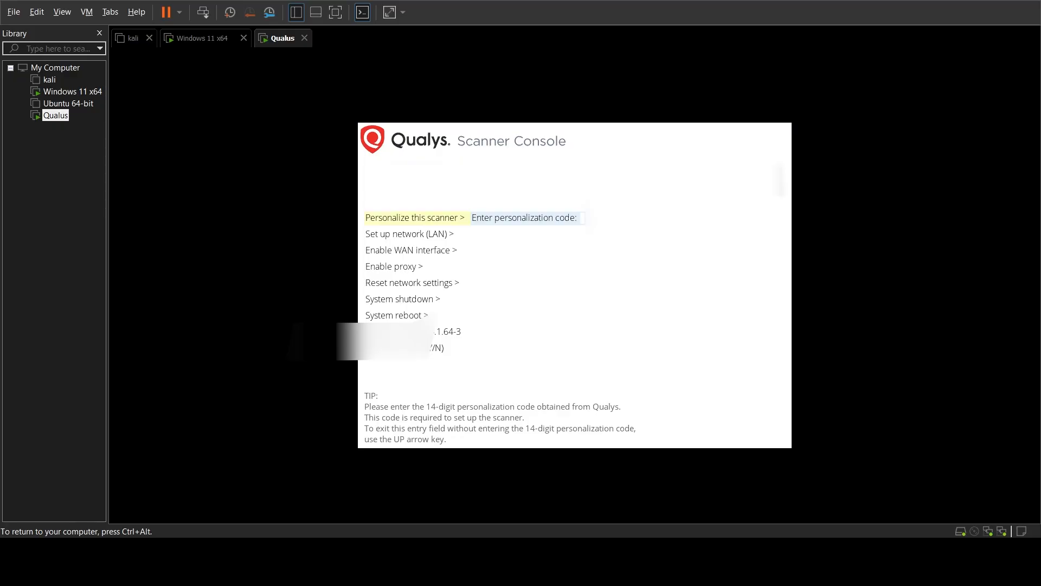
{"action": "type", "text": "2"}
{"action": "key", "text": "ctrl+alt"}
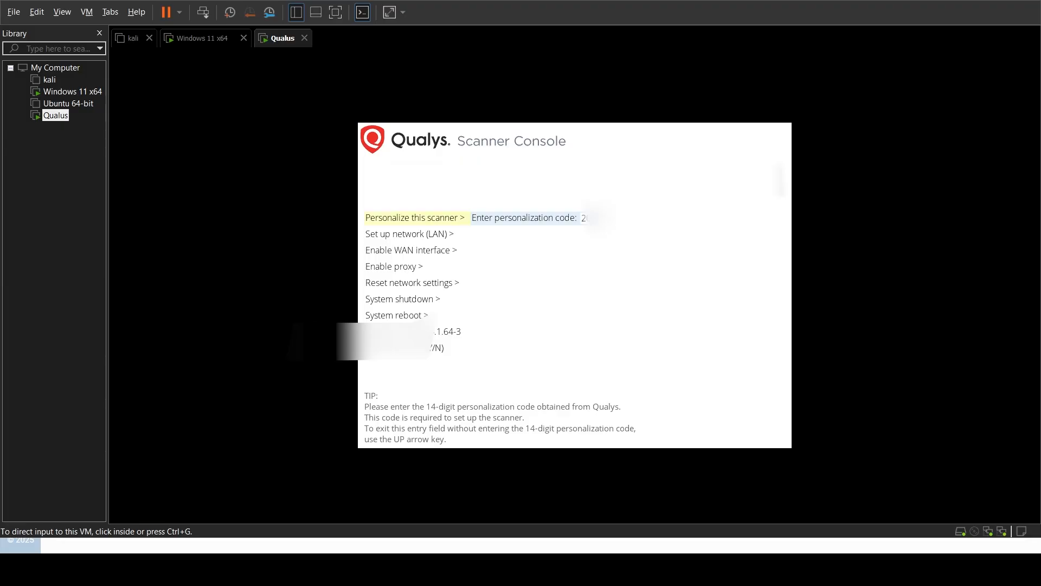
{"action": "key", "text": "ctrl+g"}
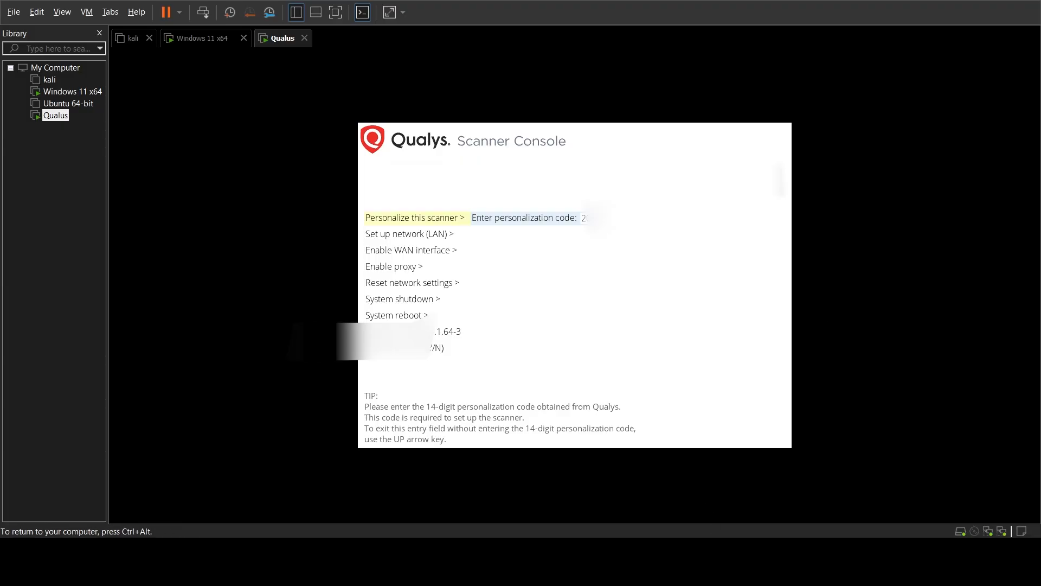
{"action": "key", "text": "ctrl+alt"}
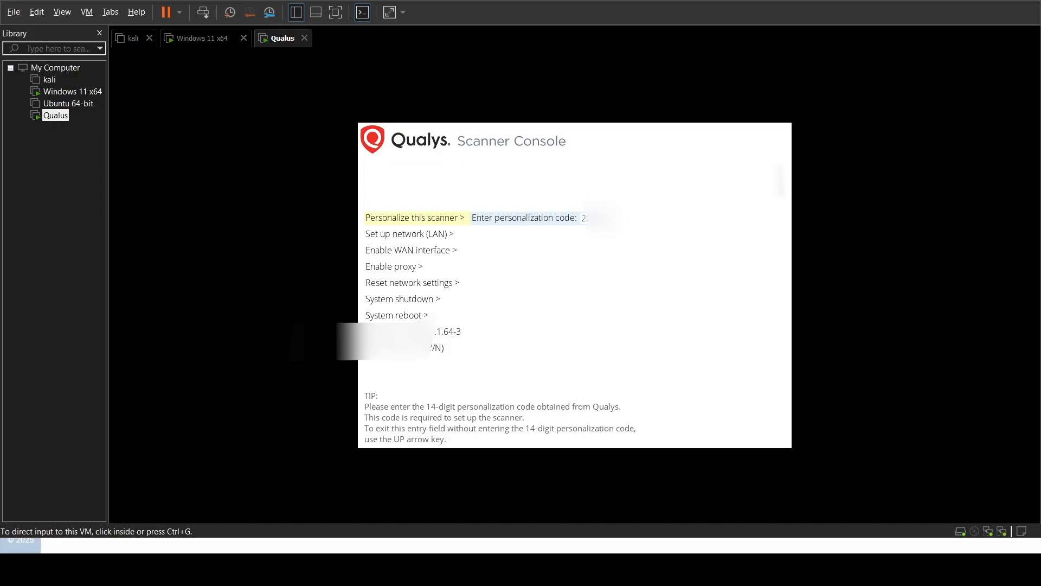
{"action": "key", "text": "ctrl+g"}
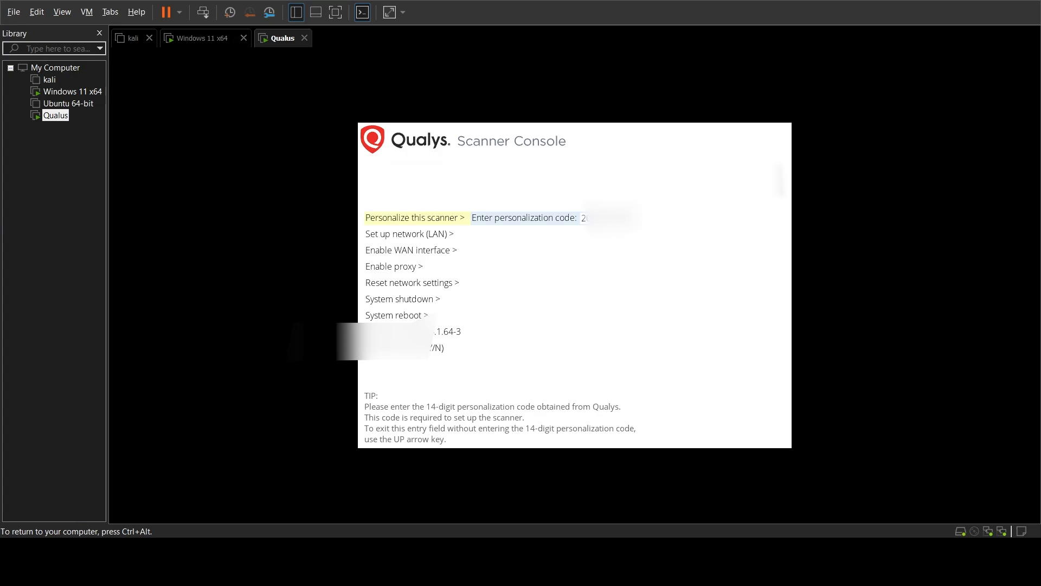
{"action": "key", "text": "ctrl+alt"}
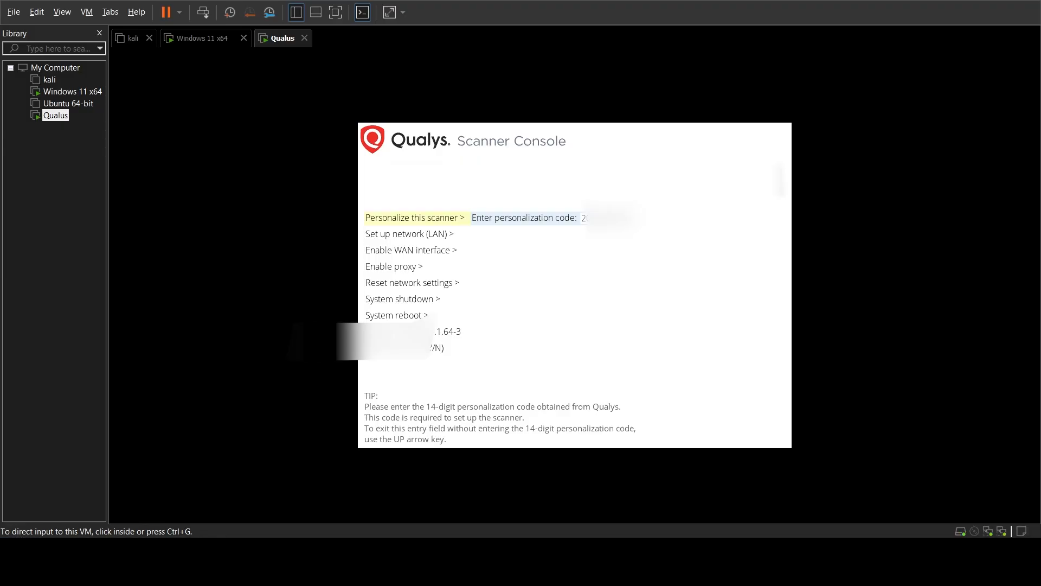
{"action": "key", "text": "ctrl+g"}
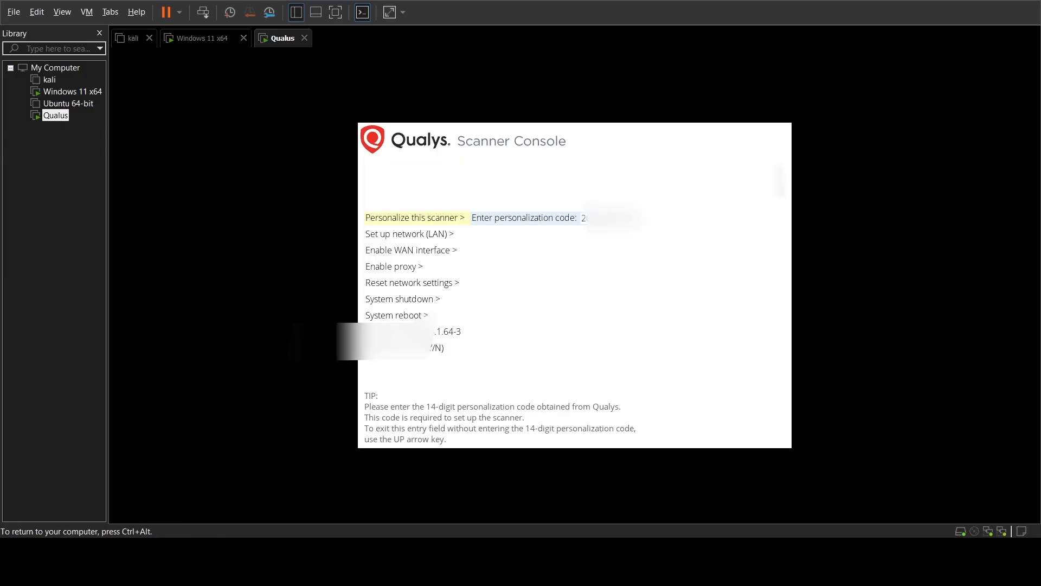
{"action": "key", "text": "Return"}
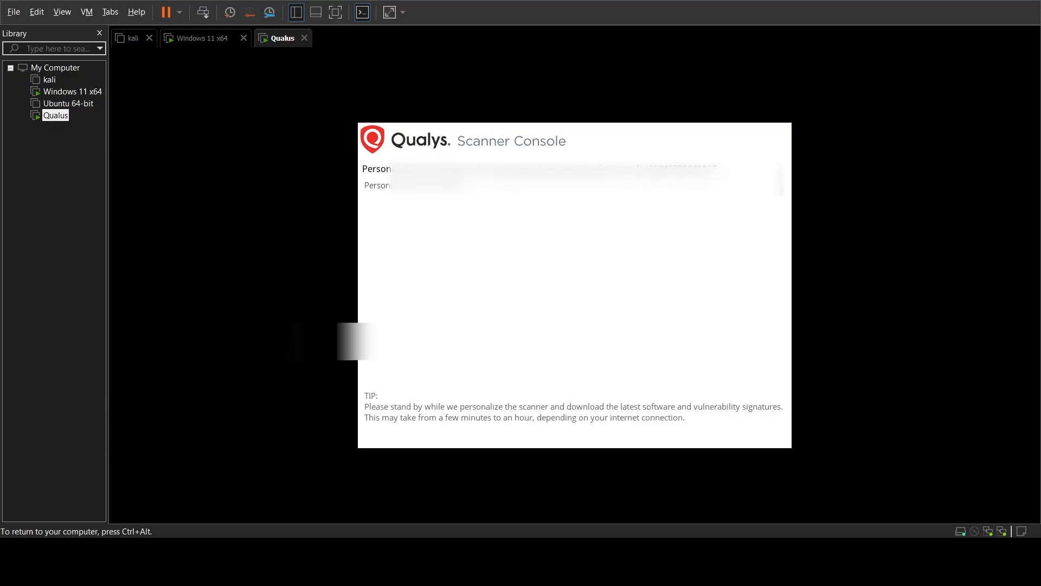
Step: Return to the Qualys activation page in the browser and check the virtual scanner's activation
{"action": "key", "text": "ctrl+alt"}
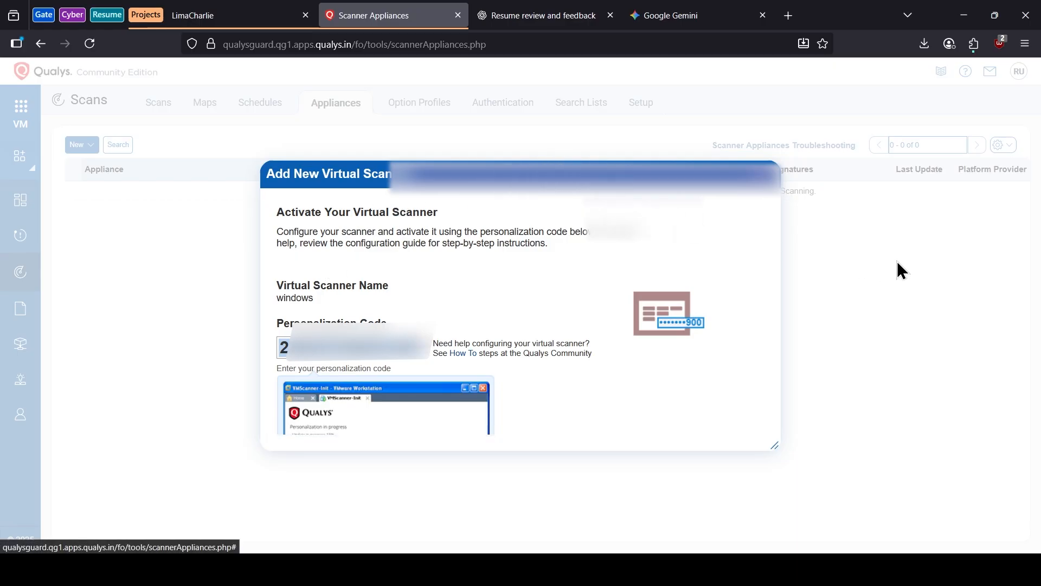
{"action": "scroll", "coordinate": [617, 379], "scroll_direction": "down", "scroll_amount": 3}
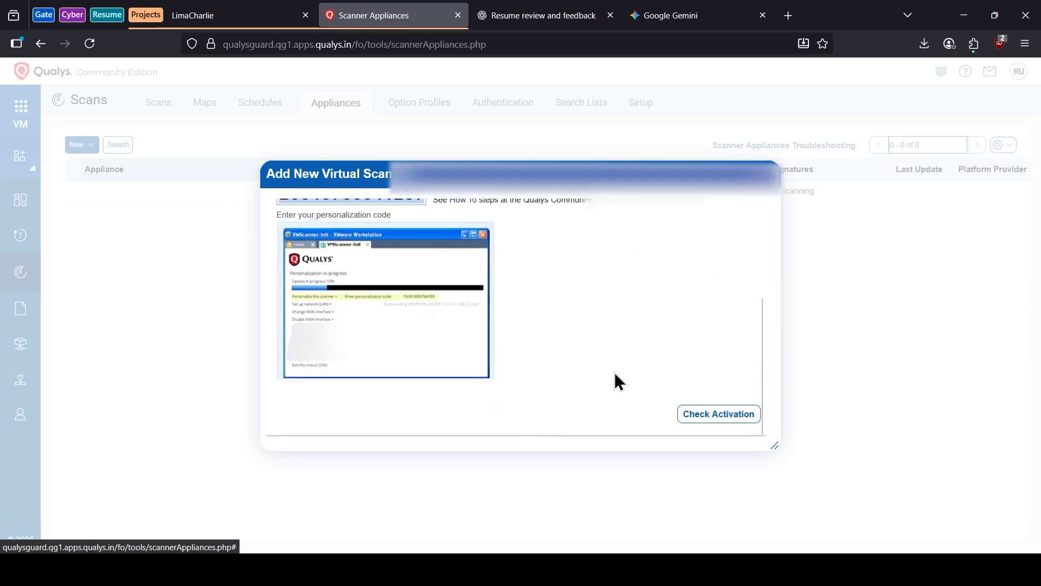
{"action": "left_click", "coordinate": [736, 422]}
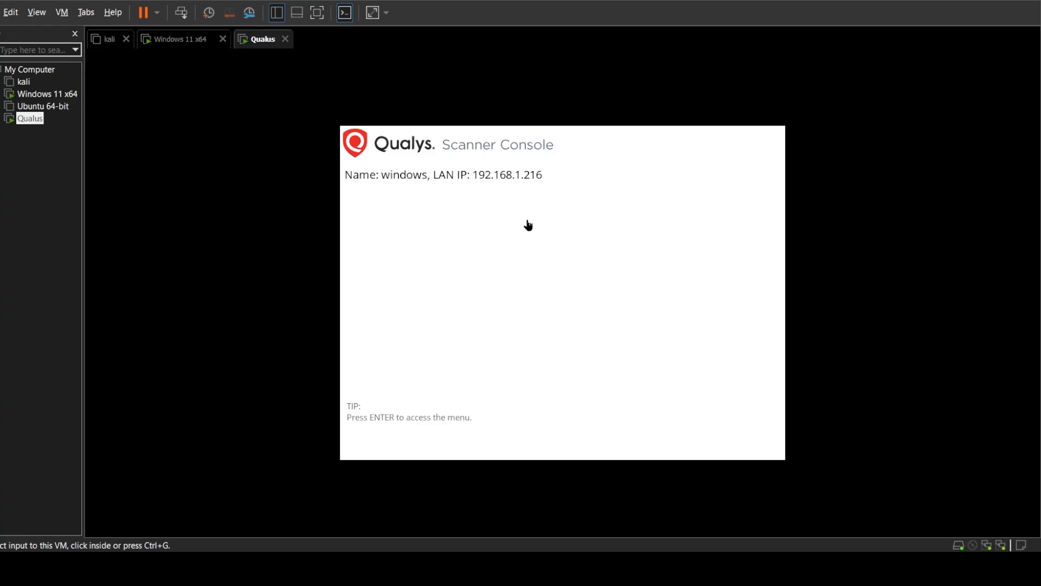
Step: Switch to the Windows 11 x64 virtual machine and open the Network and Sharing Center in its Control Panel
{"action": "left_click", "coordinate": [165, 42]}
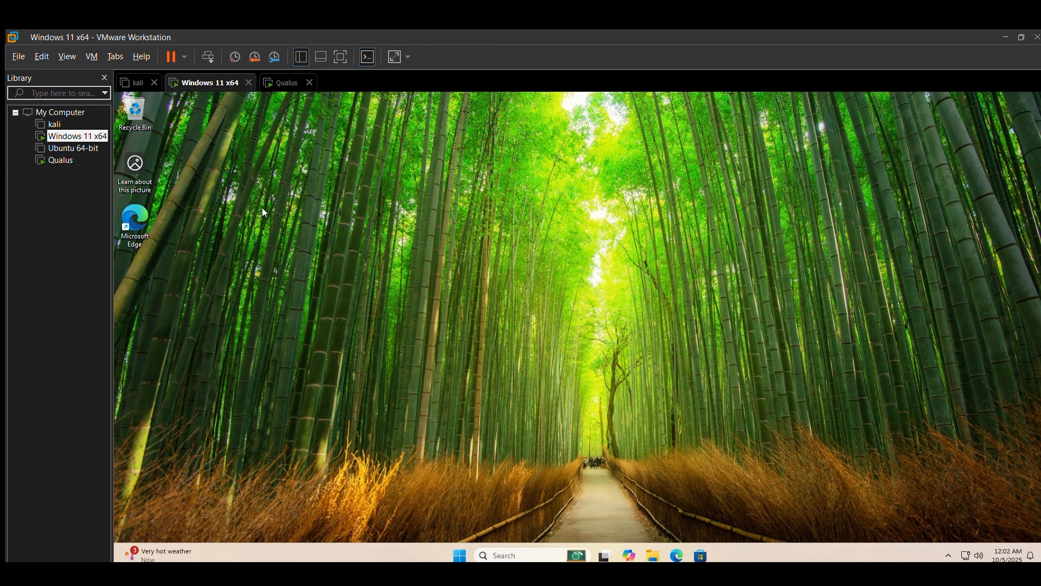
{"action": "left_click", "coordinate": [505, 544]}
{"action": "type", "text": "control Panel"}
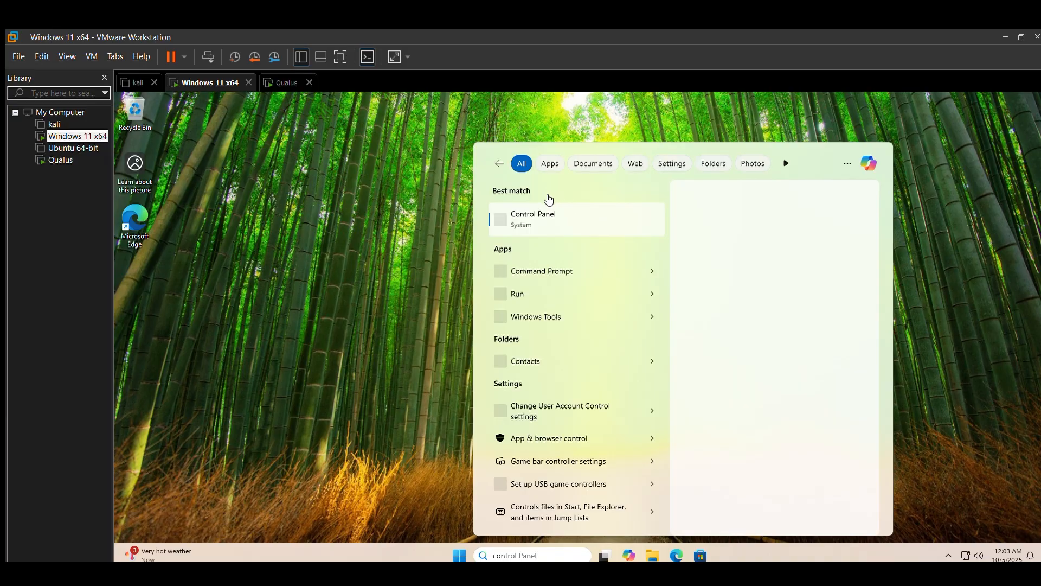
{"action": "left_click", "coordinate": [549, 204]}
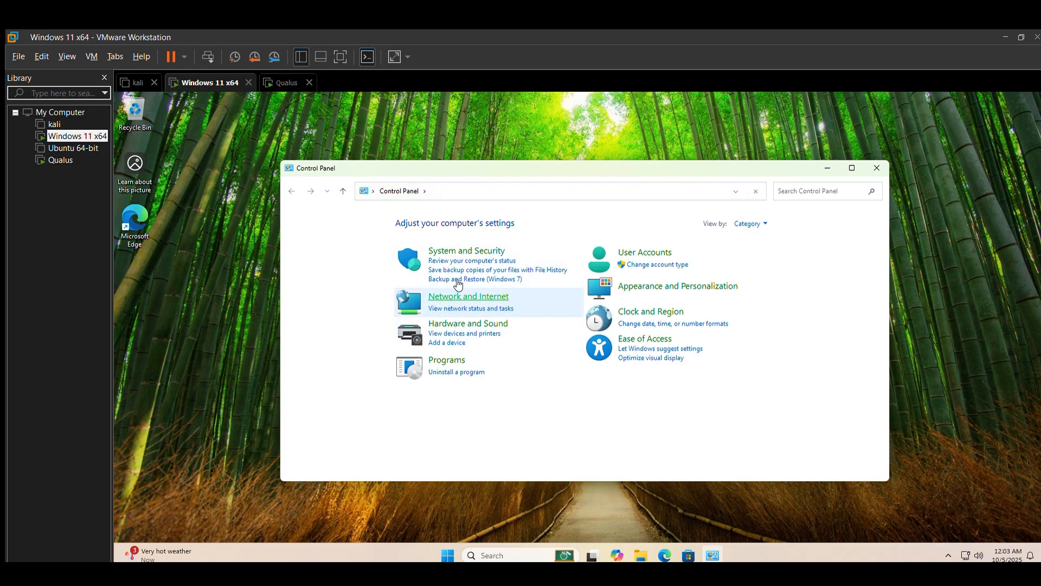
{"action": "left_click", "coordinate": [460, 296]}
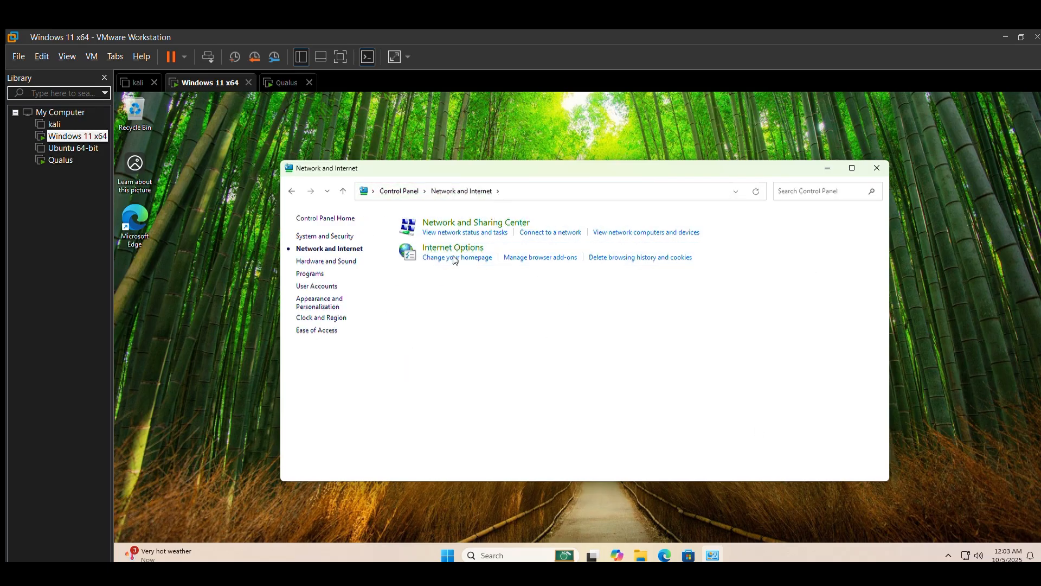
{"action": "left_click", "coordinate": [480, 220]}
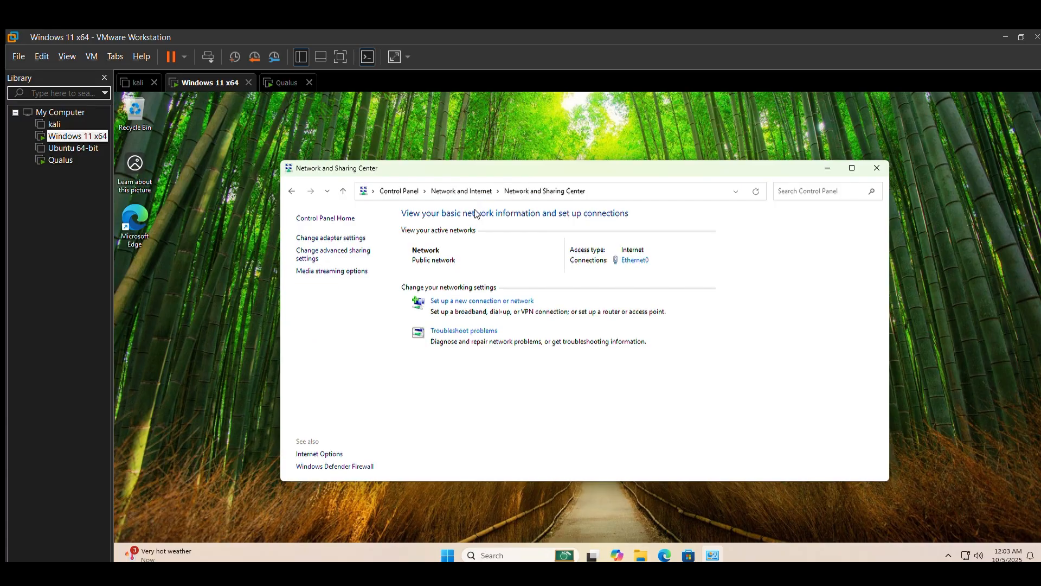
{"action": "left_click", "coordinate": [292, 191]}
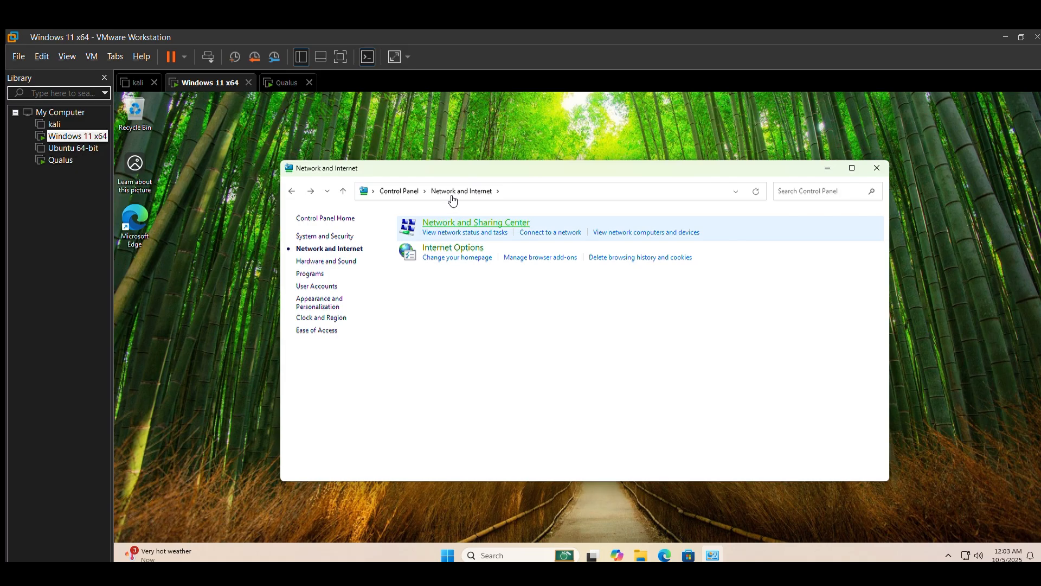
{"action": "left_click", "coordinate": [464, 222]}
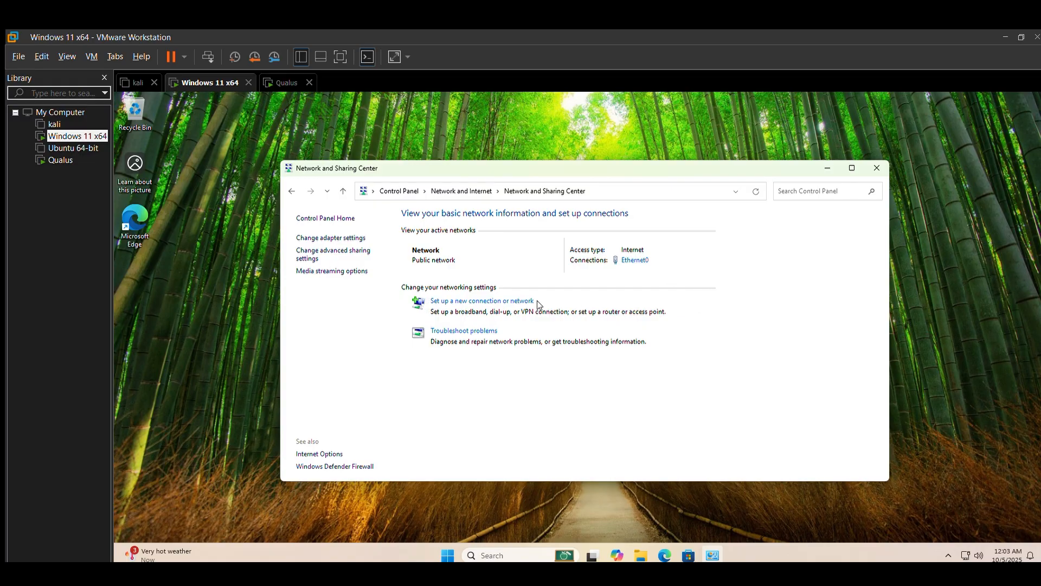
Step: Open the Internet Protocol Version 4 (TCP/IPv4) properties of the Ethernet0 connection
{"action": "left_click", "coordinate": [633, 260]}
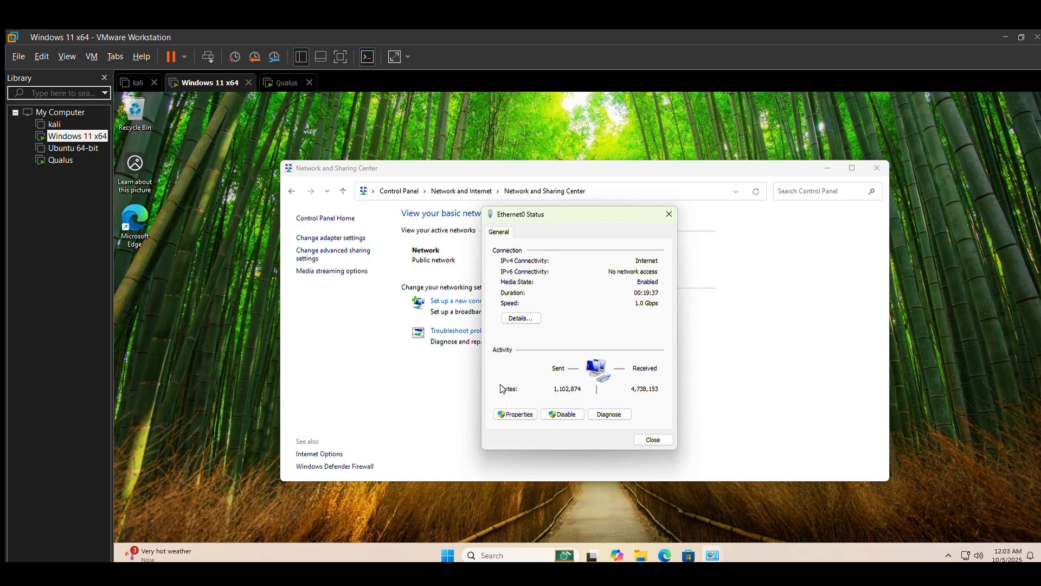
{"action": "left_click", "coordinate": [515, 414]}
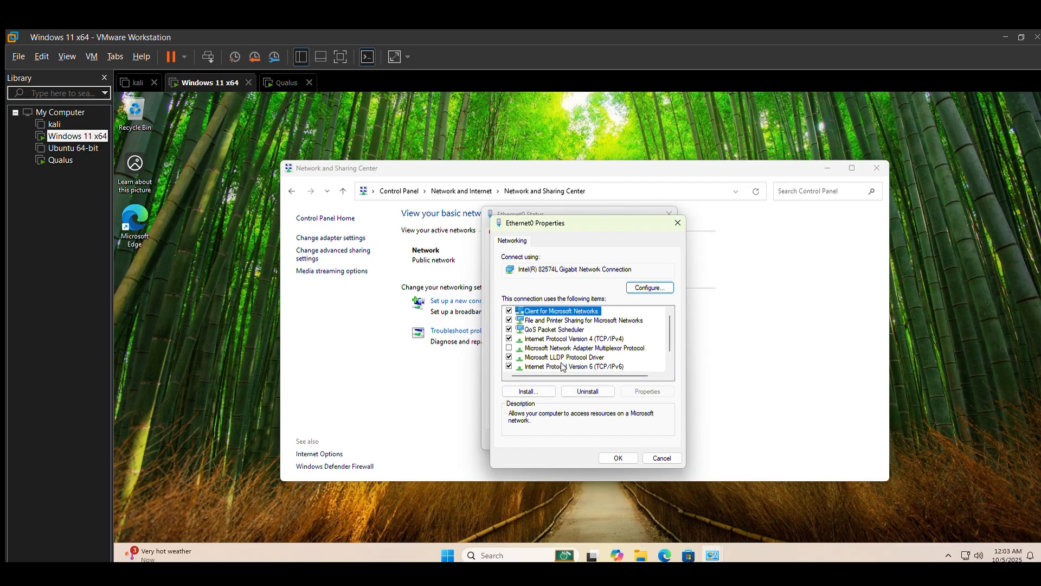
{"action": "left_click", "coordinate": [565, 338]}
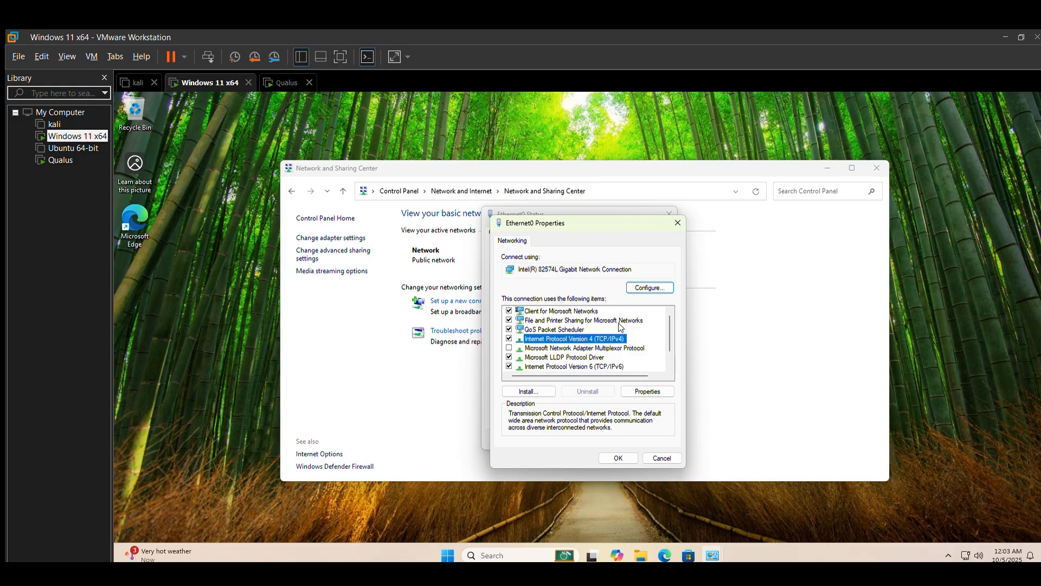
{"action": "left_click", "coordinate": [648, 391]}
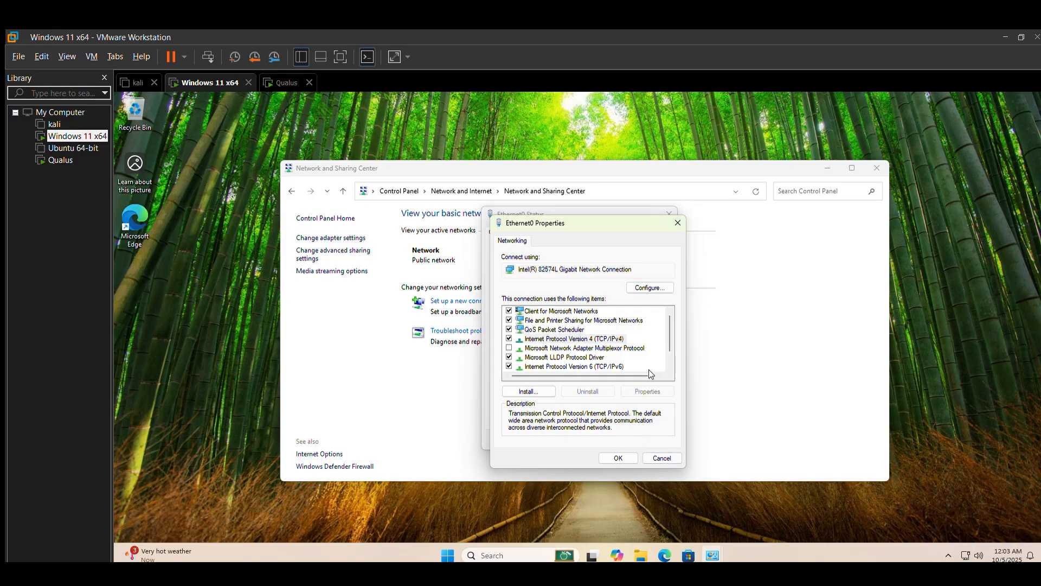
Step: Choose manual IP addressing and set the IP address to 192.168.1.130 with subnet mask 255.255.255.0
{"action": "left_click", "coordinate": [529, 342]}
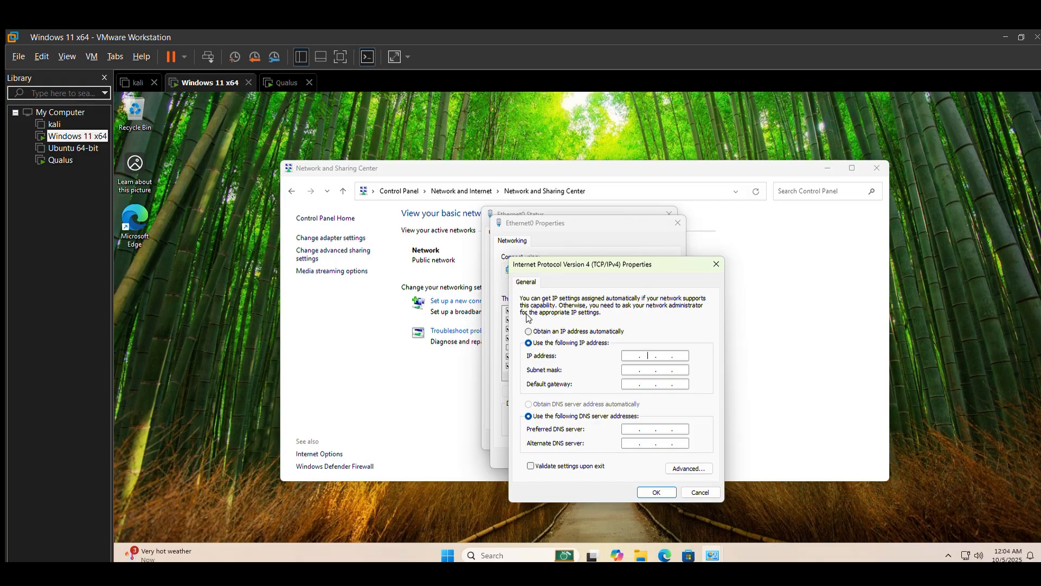
{"action": "left_click", "coordinate": [529, 331]}
{"action": "left_click", "coordinate": [536, 342]}
{"action": "type", "text": "192 . 168"}
{"action": "key", "text": "BackSpace"}
{"action": "type", "text": "8."}
{"action": "type", "text": "1.130"}
{"action": "left_click", "coordinate": [646, 370]}
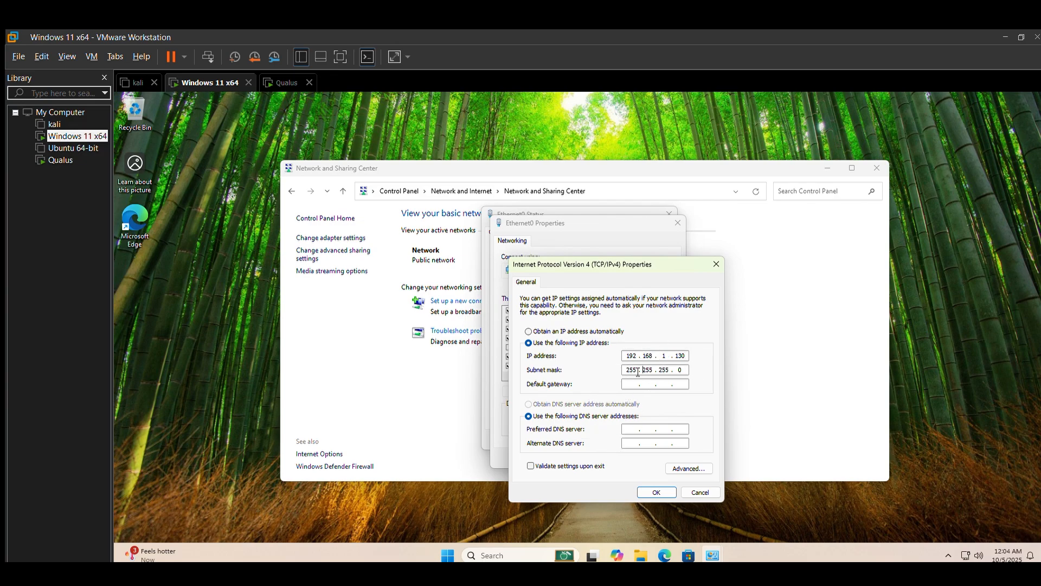
Step: Set the default gateway to 192.168.1.1, apply the IPv4 settings and close all the network windows
{"action": "key", "text": "Tab"}
{"action": "type", "text": "192 . 168 . 1 . 1"}
{"action": "left_click", "coordinate": [656, 491]}
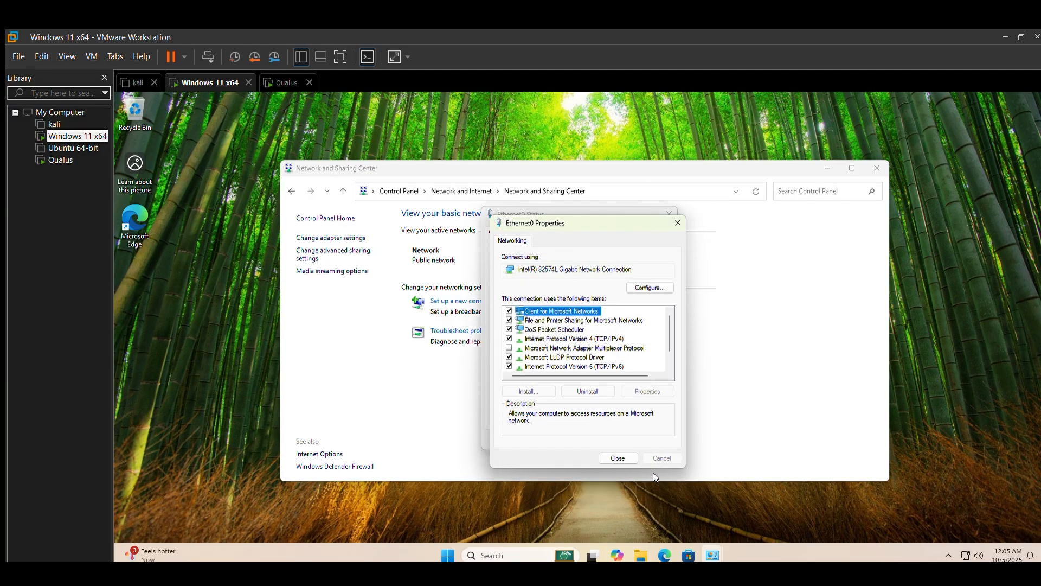
{"action": "left_click", "coordinate": [619, 458]}
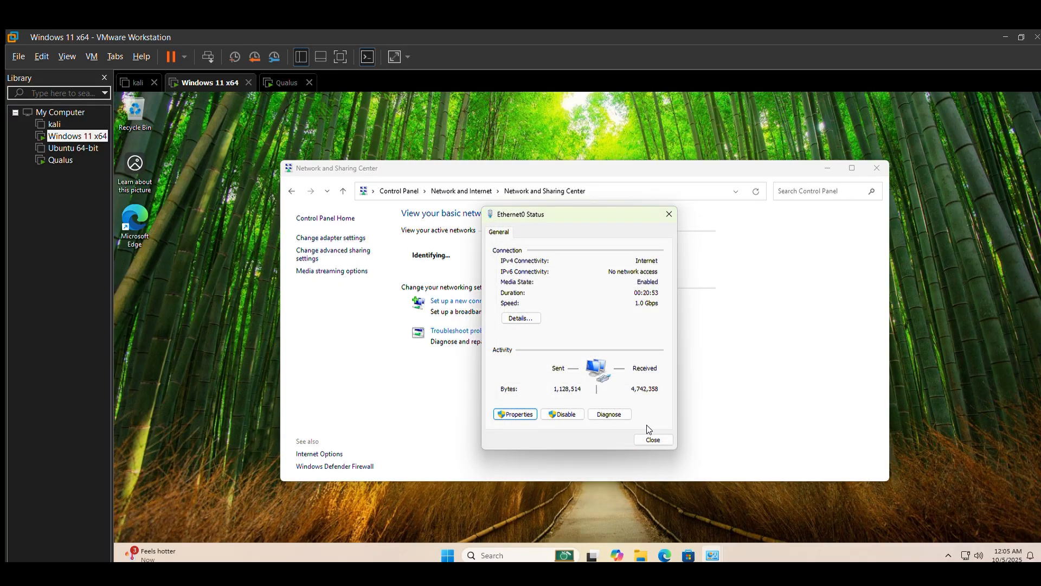
{"action": "left_click", "coordinate": [654, 439]}
{"action": "left_click", "coordinate": [877, 169]}
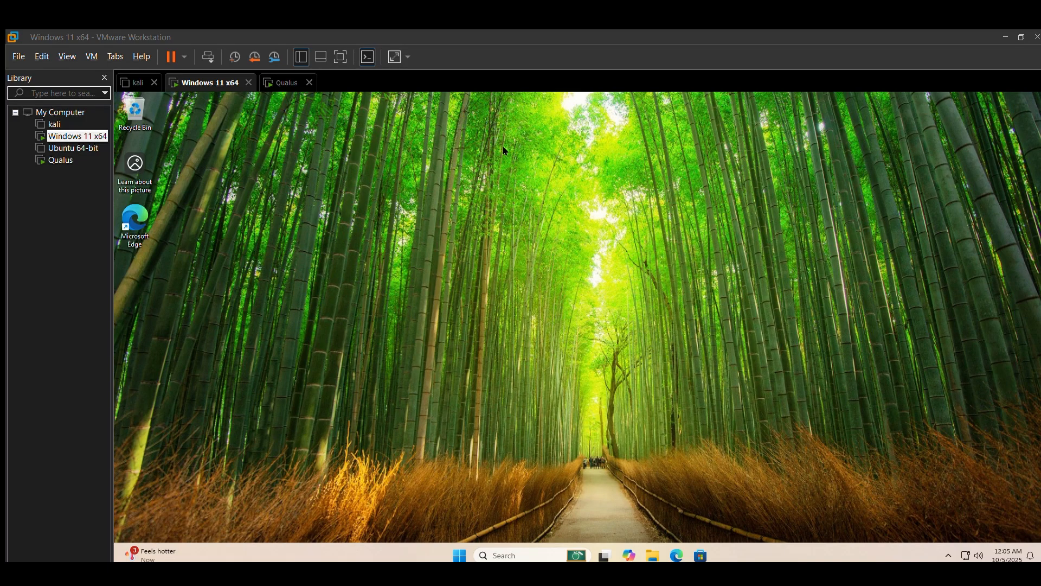
{"action": "left_click", "coordinate": [641, 510]}
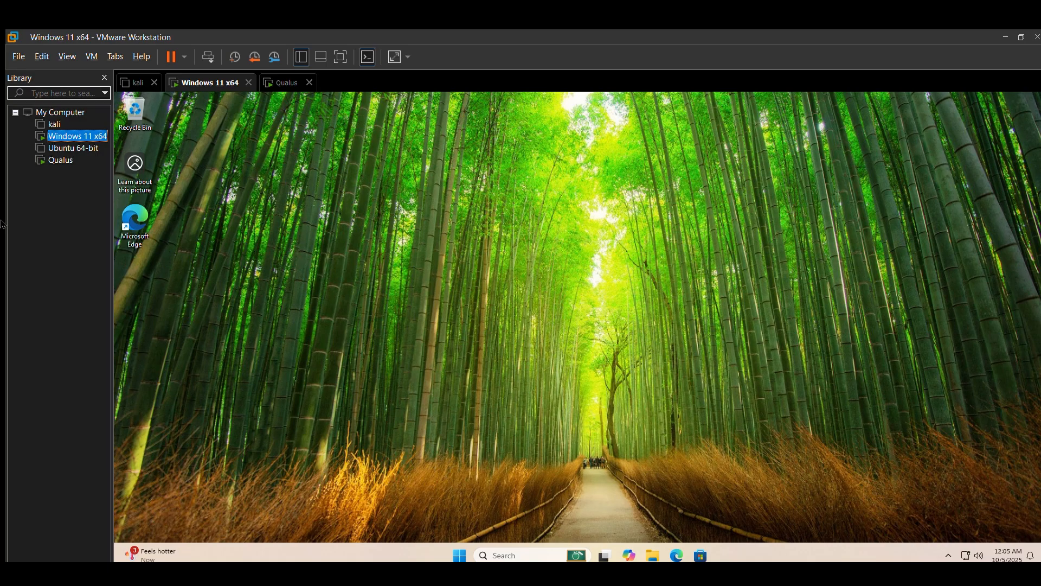
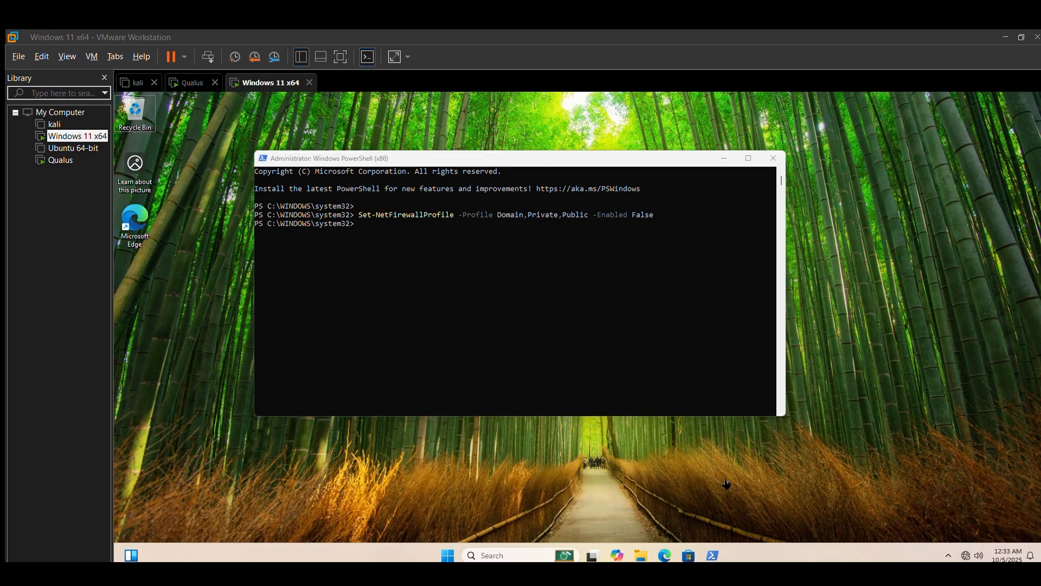
{"action": "left_click", "coordinate": [948, 529]}
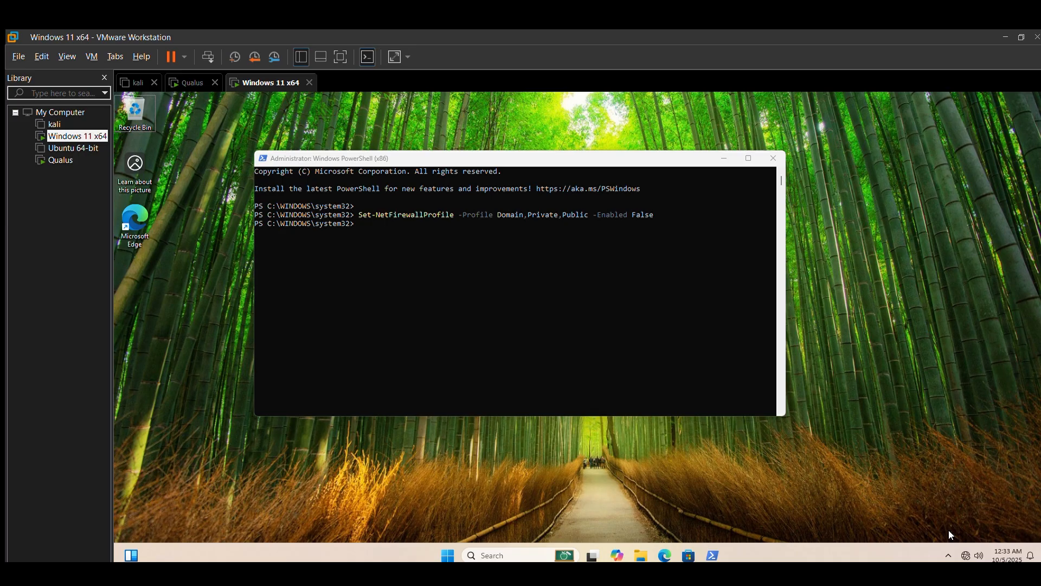
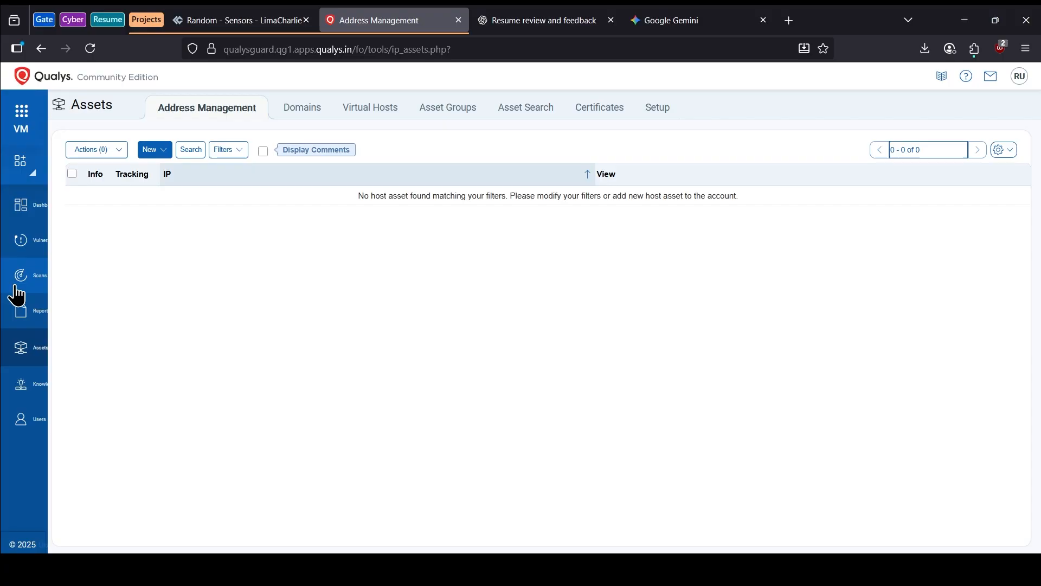
Step: Add the IP range 192.168.1.130-192.168.1.140 as an IP-tracked host asset in the Qualys address management
{"action": "mouse_move", "coordinate": [86, 288]}
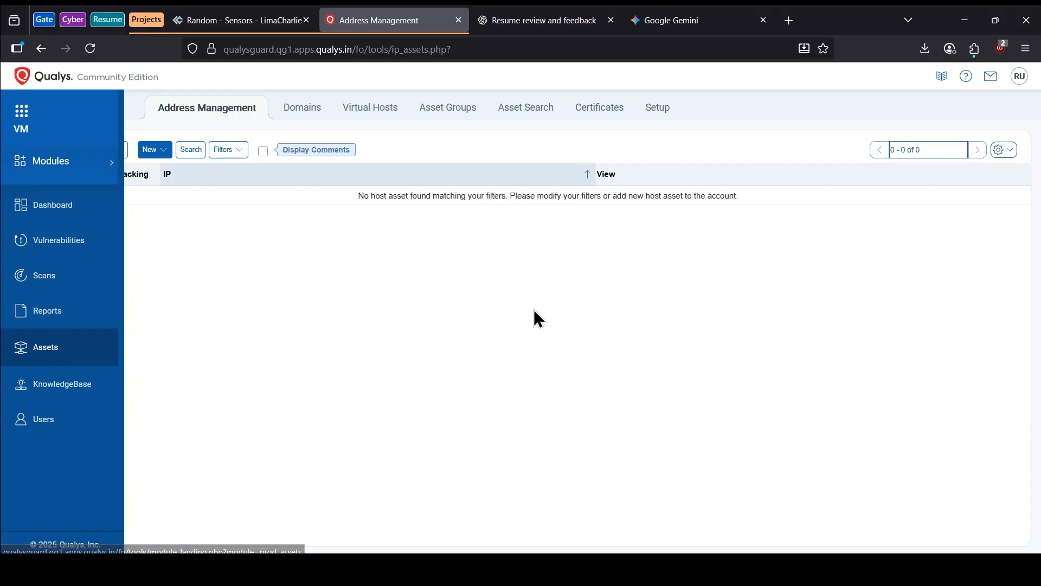
{"action": "left_click", "coordinate": [149, 155]}
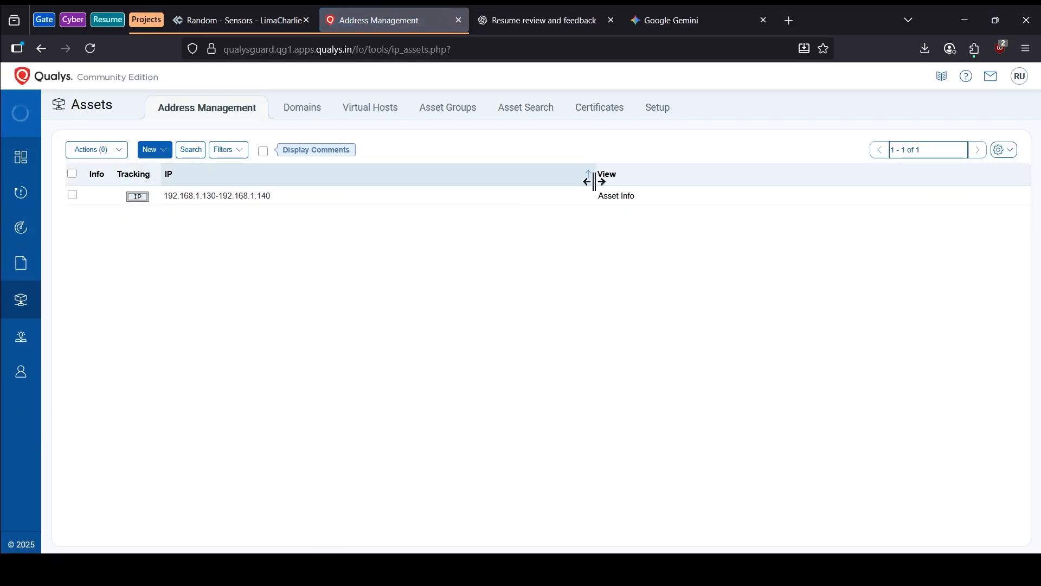
{"action": "left_click", "coordinate": [323, 200]}
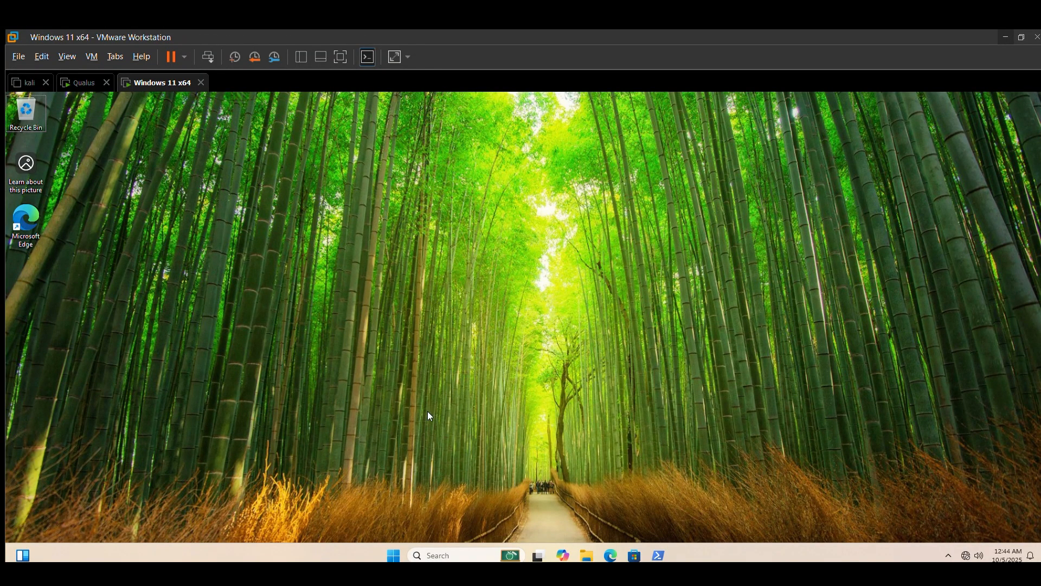
Step: Lower the Windows 11 machine's User Account Control notification level to Never notify and approve the change
{"action": "left_click", "coordinate": [441, 555]}
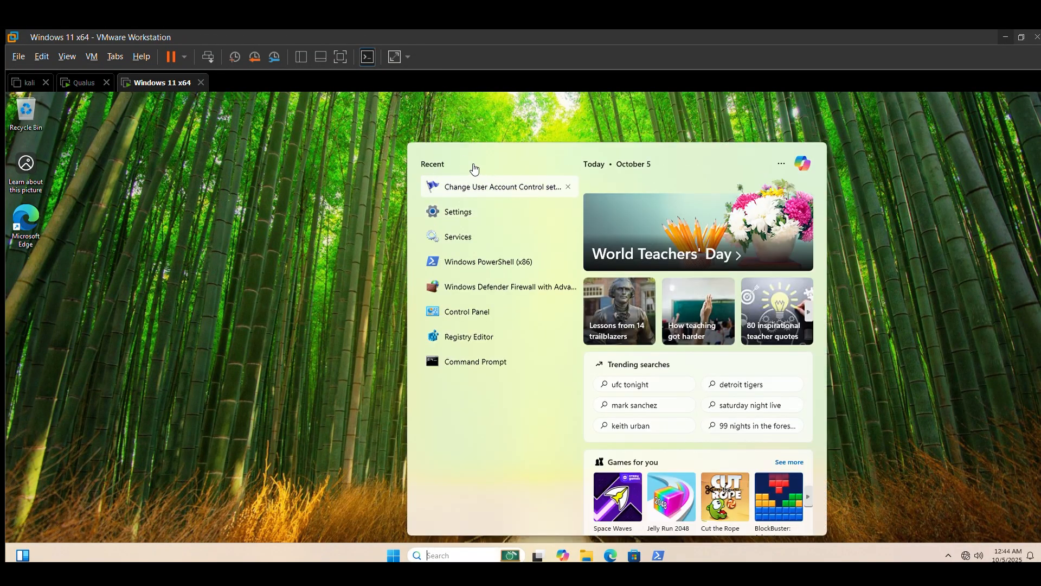
{"action": "left_click", "coordinate": [478, 187]}
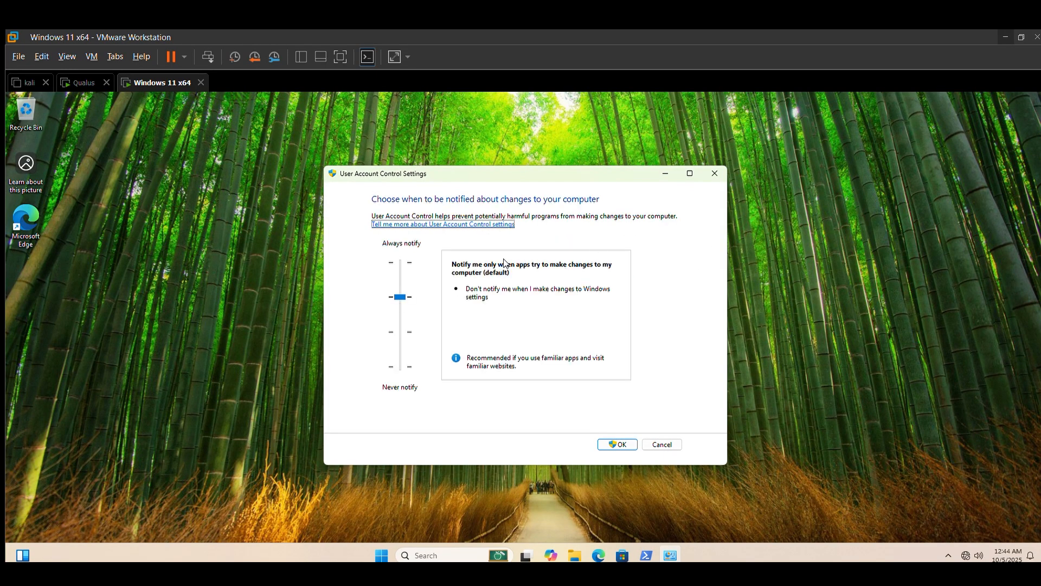
{"action": "left_click_drag", "start_coordinate": [400, 297], "coordinate": [399, 332]}
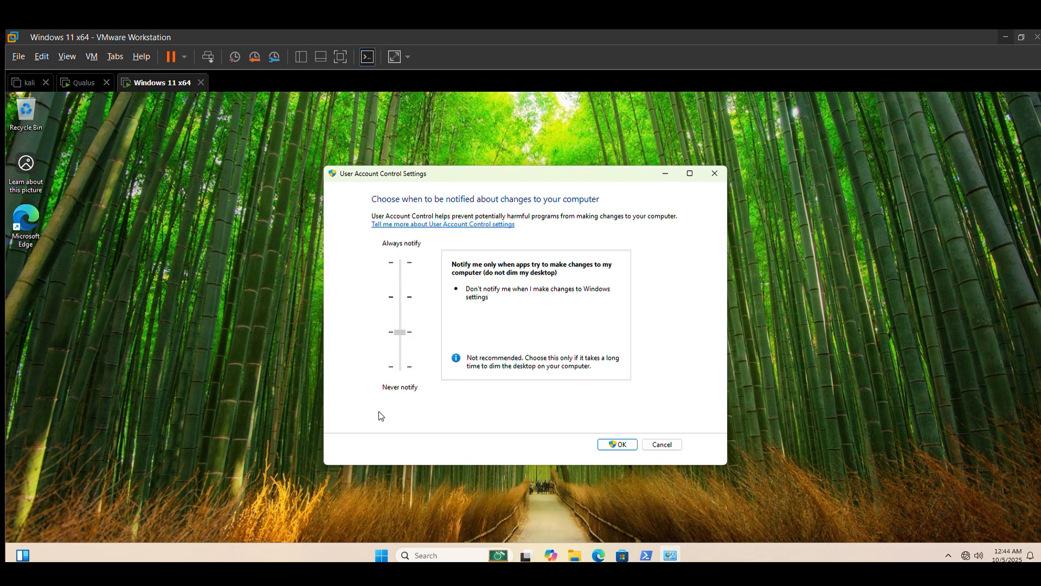
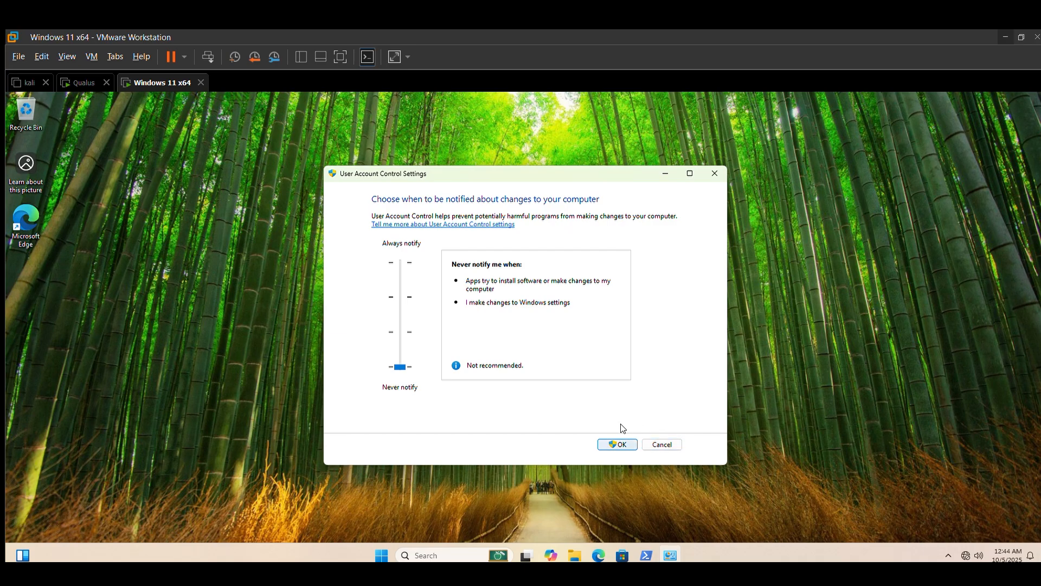
{"action": "left_click", "coordinate": [620, 440]}
{"action": "left_click", "coordinate": [458, 403]}
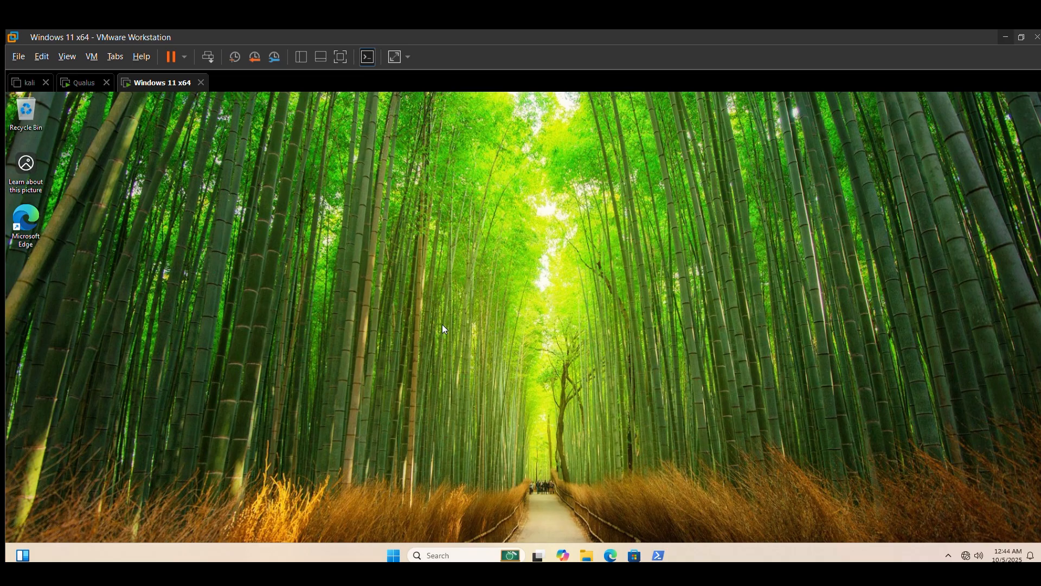
Step: Open the Registry Editor and widen its window and key tree to show the hierarchy under HKEY_LOCAL_MACHINE\SYSTEM\CurrentControlSet\Control
{"action": "left_click", "coordinate": [458, 555]}
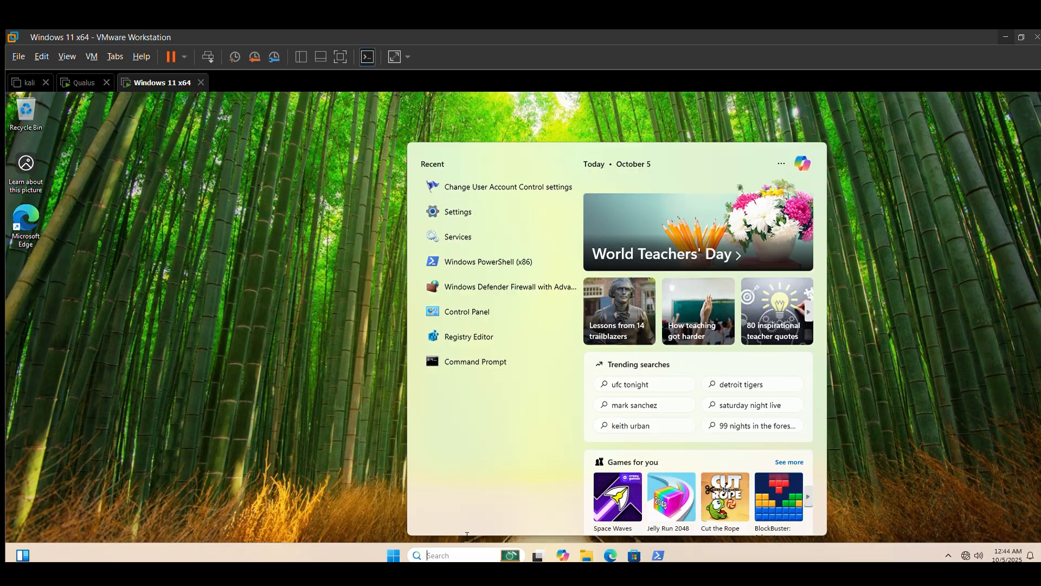
{"action": "left_click", "coordinate": [488, 314]}
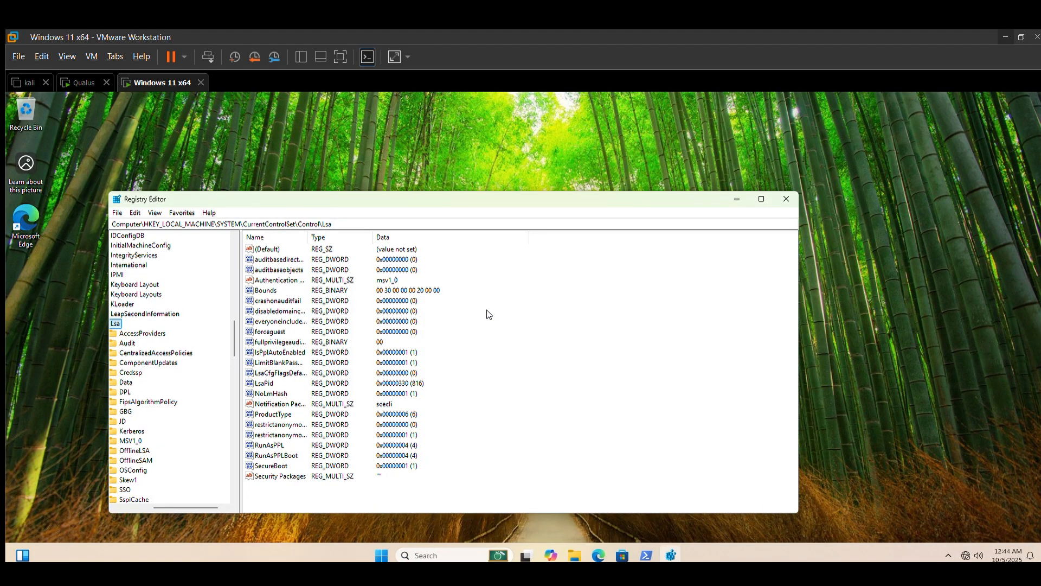
{"action": "scroll", "coordinate": [164, 260], "scroll_direction": "up", "scroll_amount": 13}
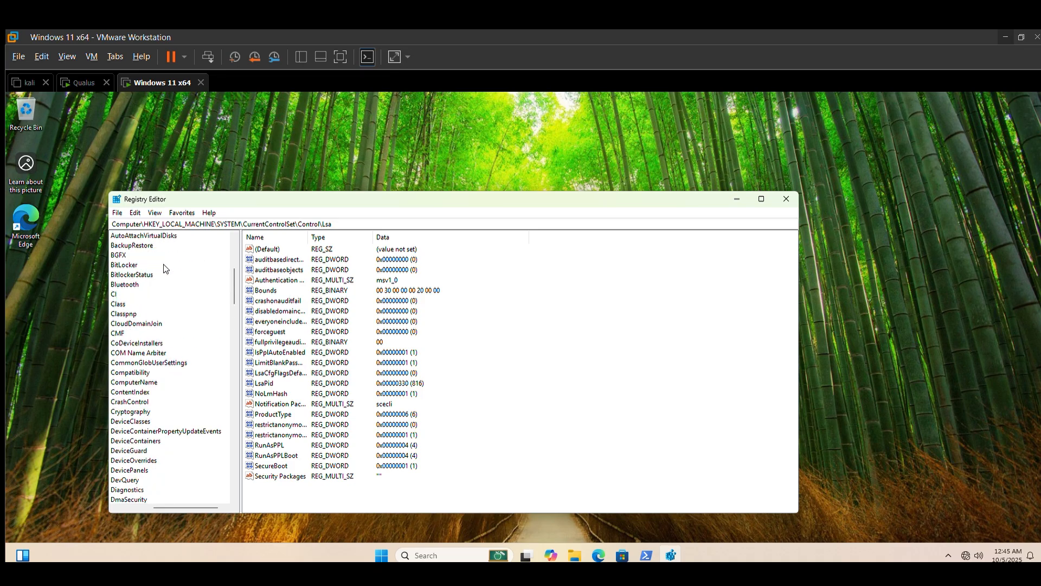
{"action": "scroll", "coordinate": [164, 269], "scroll_direction": "up", "scroll_amount": 1}
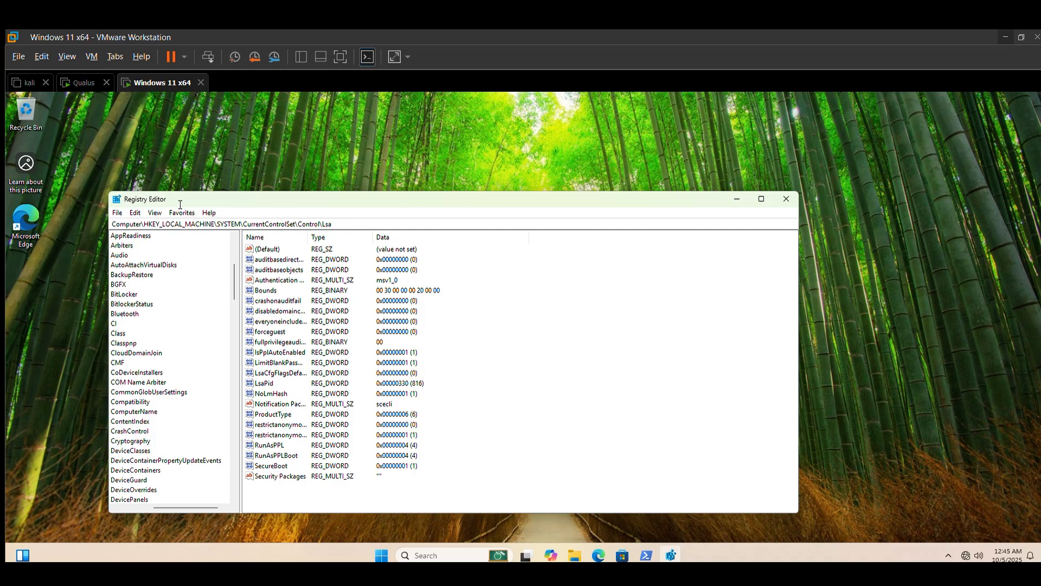
{"action": "left_click", "coordinate": [180, 224]}
{"action": "scroll", "coordinate": [162, 250], "scroll_direction": "up", "scroll_amount": 6}
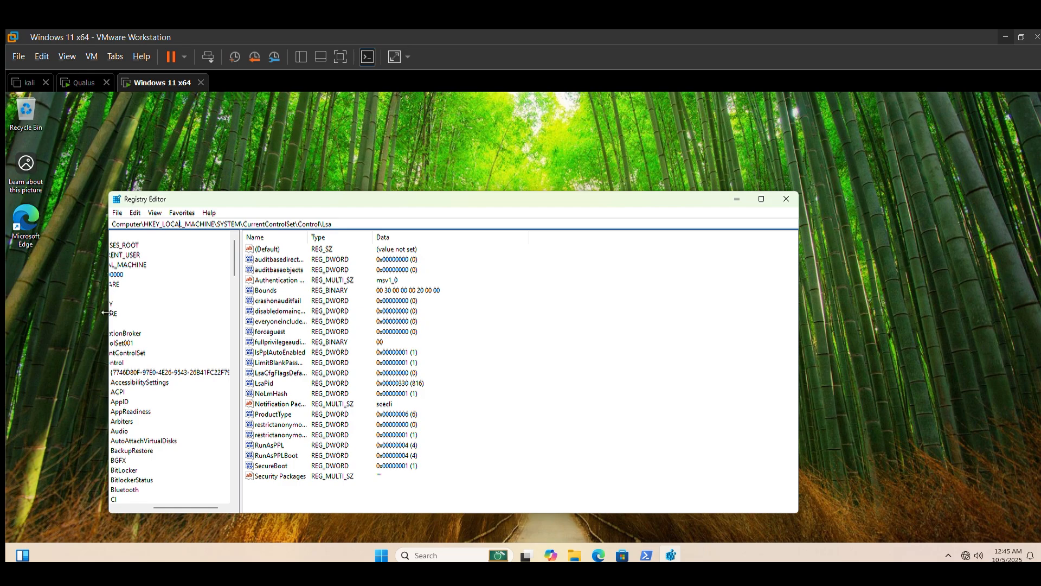
{"action": "left_click_drag", "start_coordinate": [108, 312], "coordinate": [28, 313]}
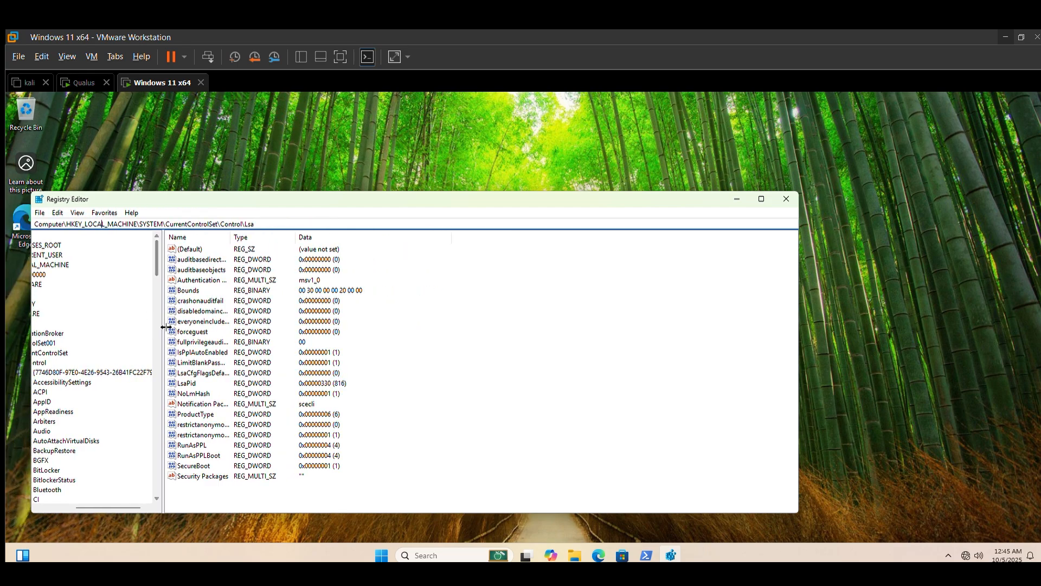
{"action": "left_click_drag", "start_coordinate": [163, 327], "coordinate": [309, 330]}
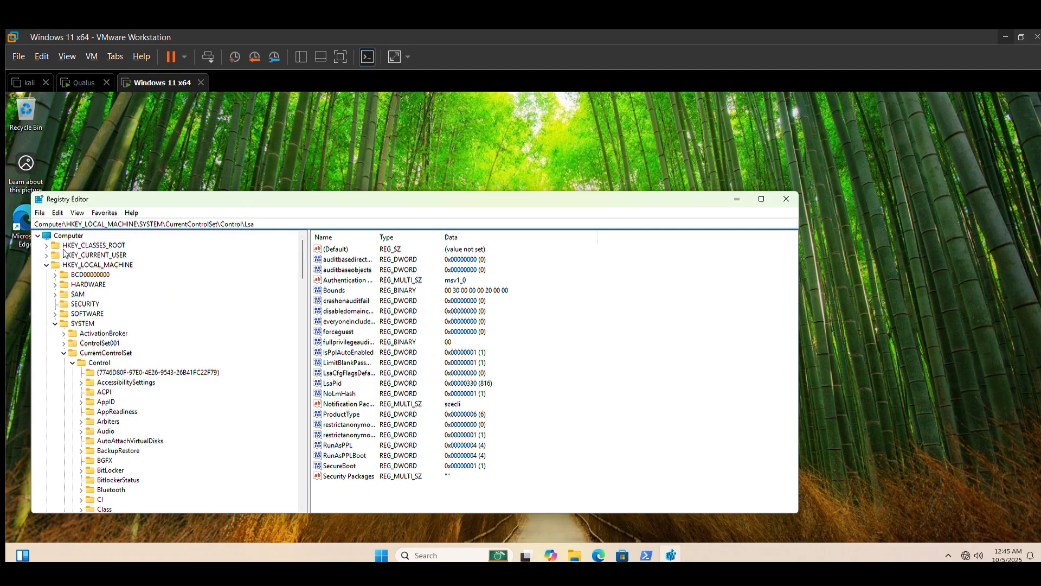
Step: Expand the registry tree from HKEY_LOCAL_MACHINE\SOFTWARE through Microsoft to the Windows key
{"action": "left_click", "coordinate": [55, 314]}
{"action": "scroll", "coordinate": [128, 323], "scroll_direction": "down", "scroll_amount": 2}
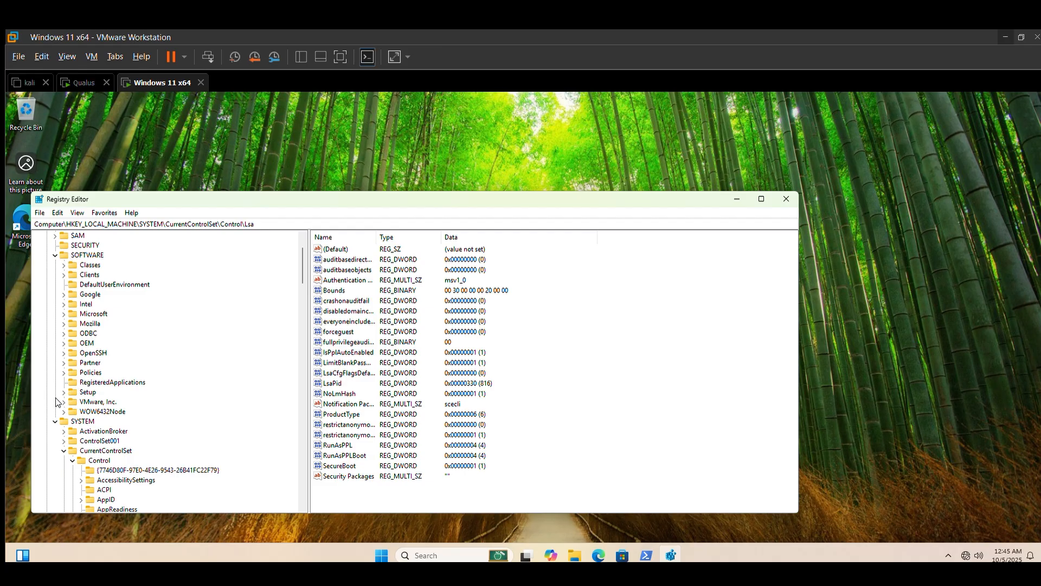
{"action": "left_click", "coordinate": [64, 314]}
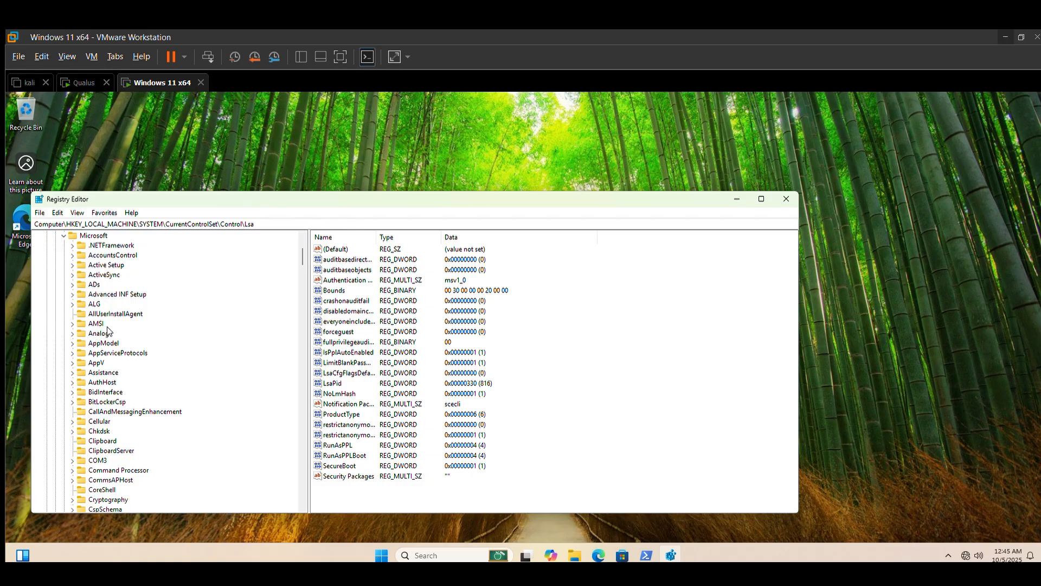
{"action": "scroll", "coordinate": [119, 347], "scroll_direction": "down", "scroll_amount": 13}
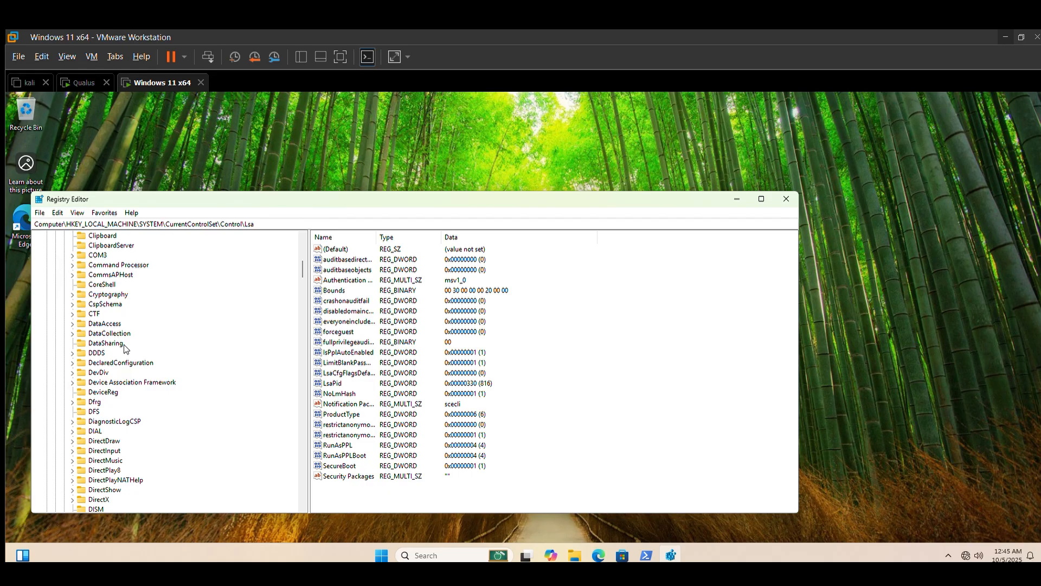
{"action": "scroll", "coordinate": [125, 358], "scroll_direction": "down", "scroll_amount": 20}
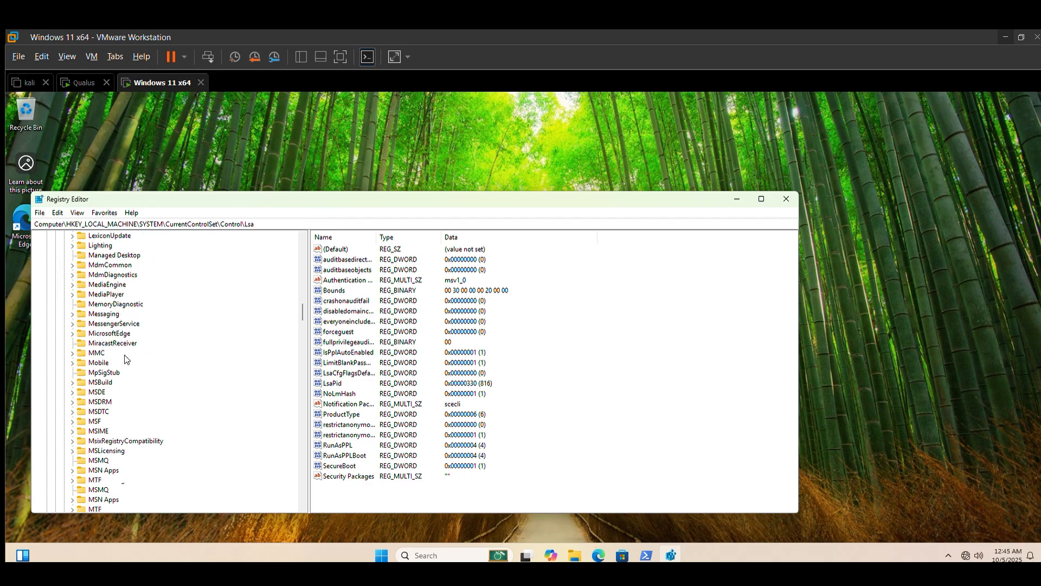
{"action": "scroll", "coordinate": [126, 364], "scroll_direction": "down", "scroll_amount": 20}
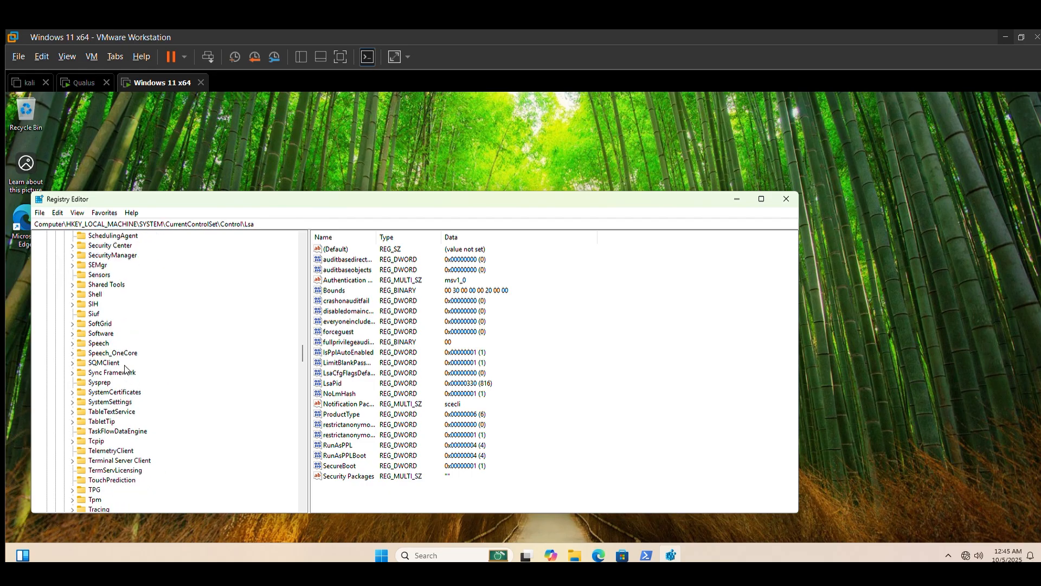
{"action": "scroll", "coordinate": [125, 369], "scroll_direction": "down", "scroll_amount": 7}
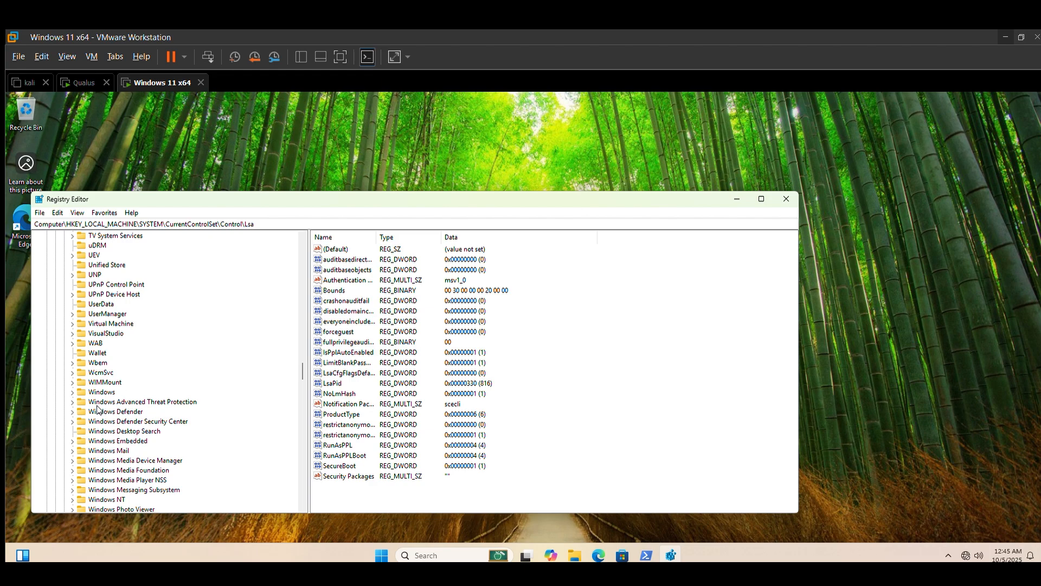
{"action": "left_click", "coordinate": [72, 391]}
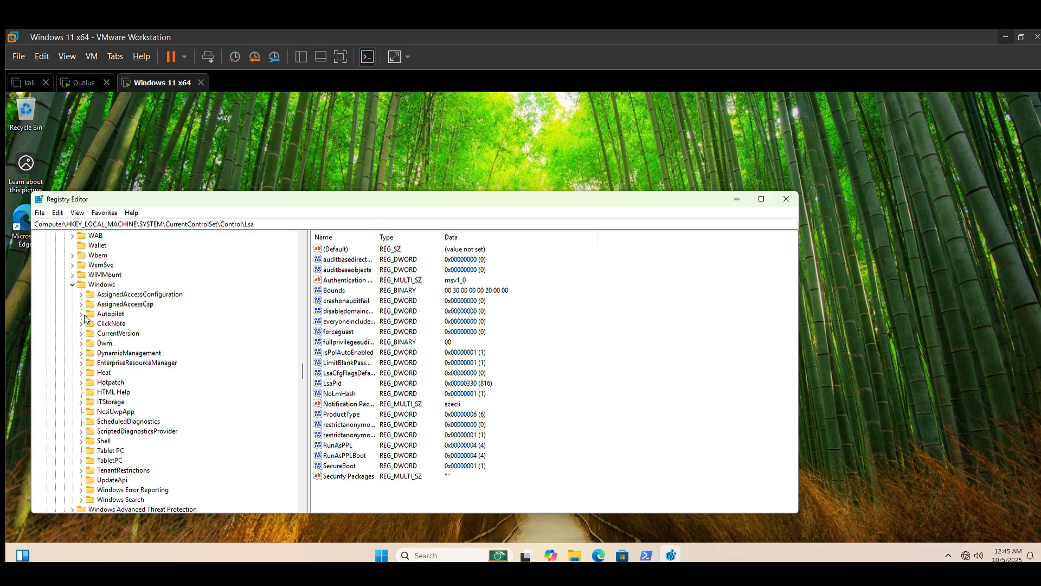
Step: Expand CurrentVersion and Policies under the Windows key and open the System key
{"action": "left_click", "coordinate": [81, 332]}
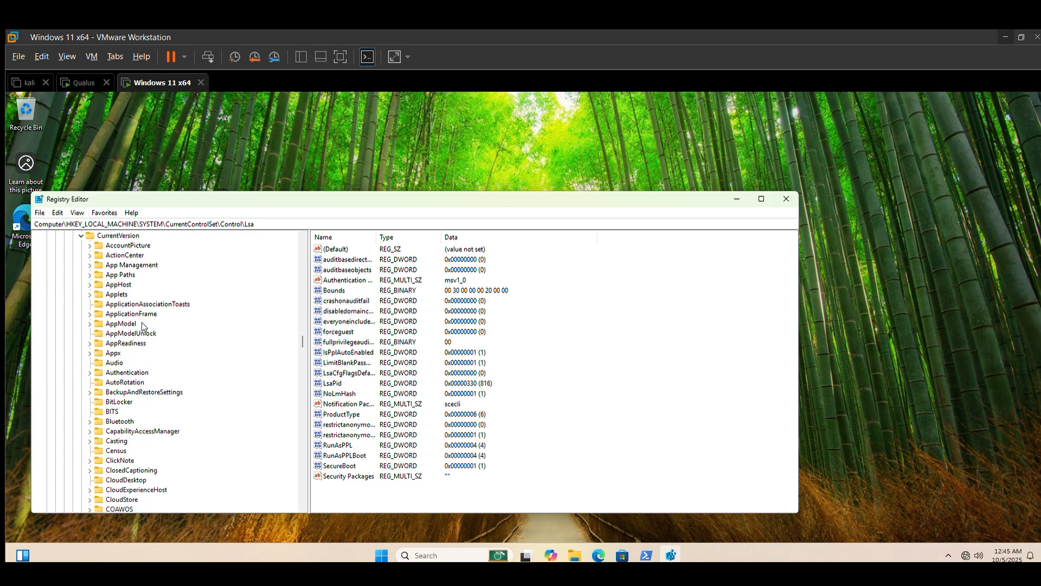
{"action": "scroll", "coordinate": [143, 325], "scroll_direction": "down", "scroll_amount": 9}
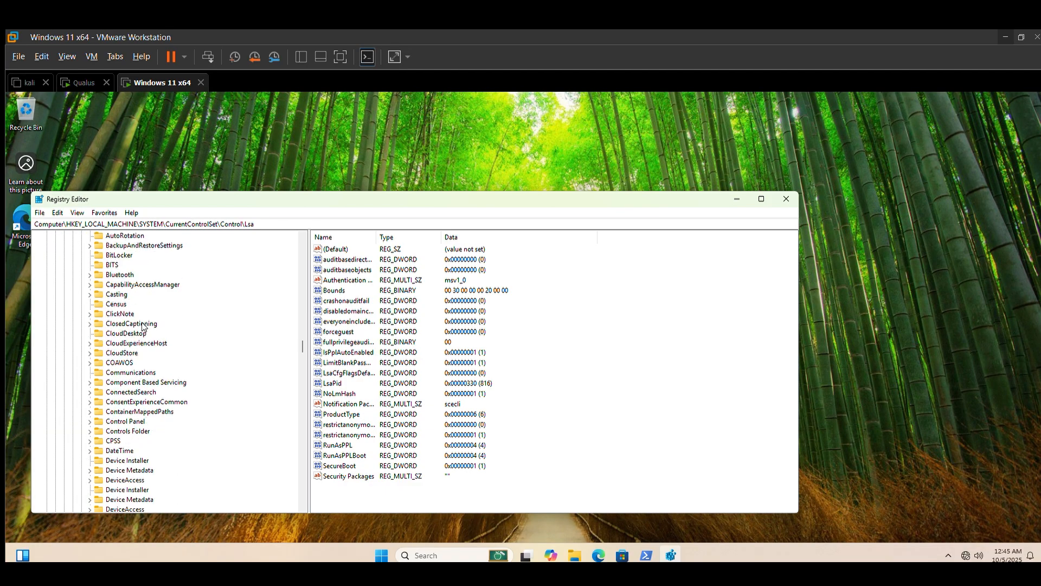
{"action": "scroll", "coordinate": [143, 347], "scroll_direction": "down", "scroll_amount": 12}
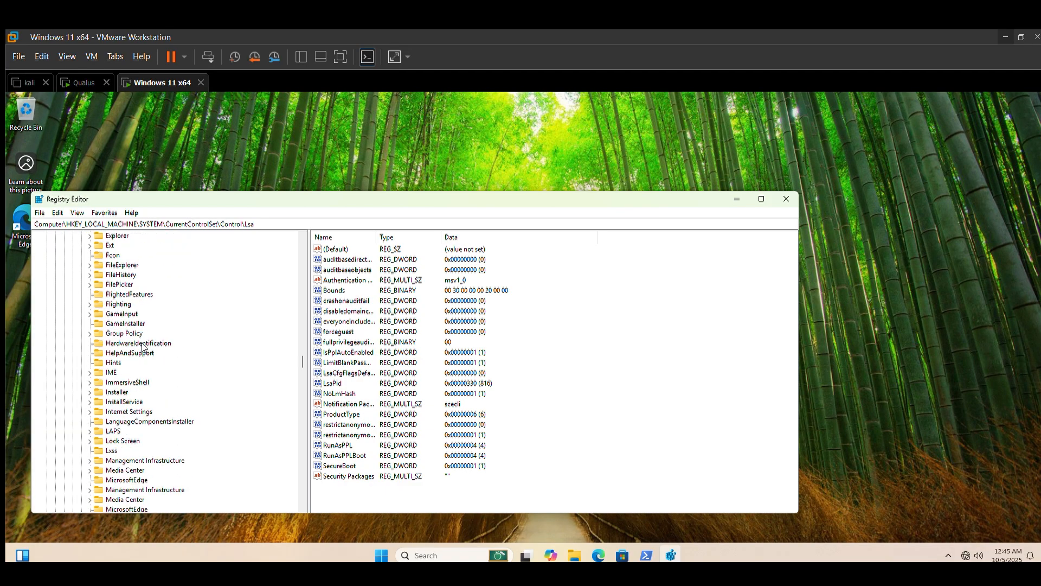
{"action": "scroll", "coordinate": [142, 347], "scroll_direction": "down", "scroll_amount": 2}
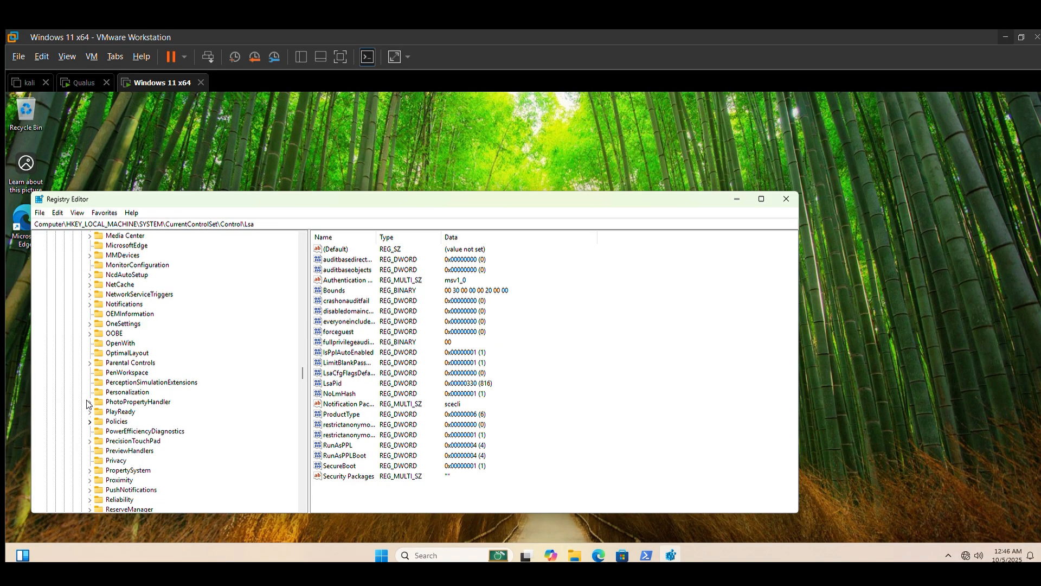
{"action": "left_click", "coordinate": [90, 422]}
{"action": "scroll", "coordinate": [174, 416], "scroll_direction": "down", "scroll_amount": 1}
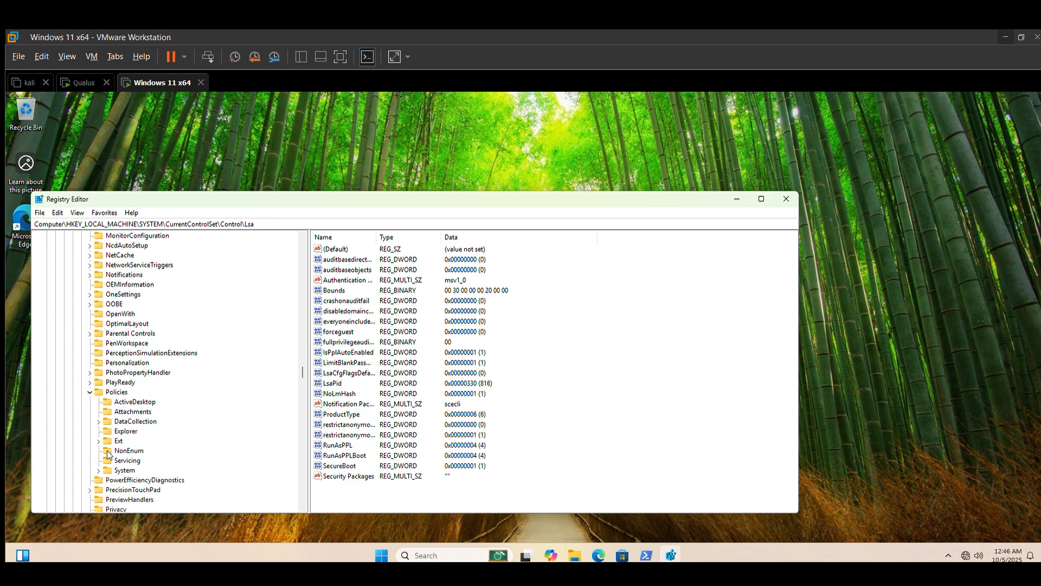
{"action": "left_click", "coordinate": [98, 469]}
{"action": "left_click", "coordinate": [124, 469]}
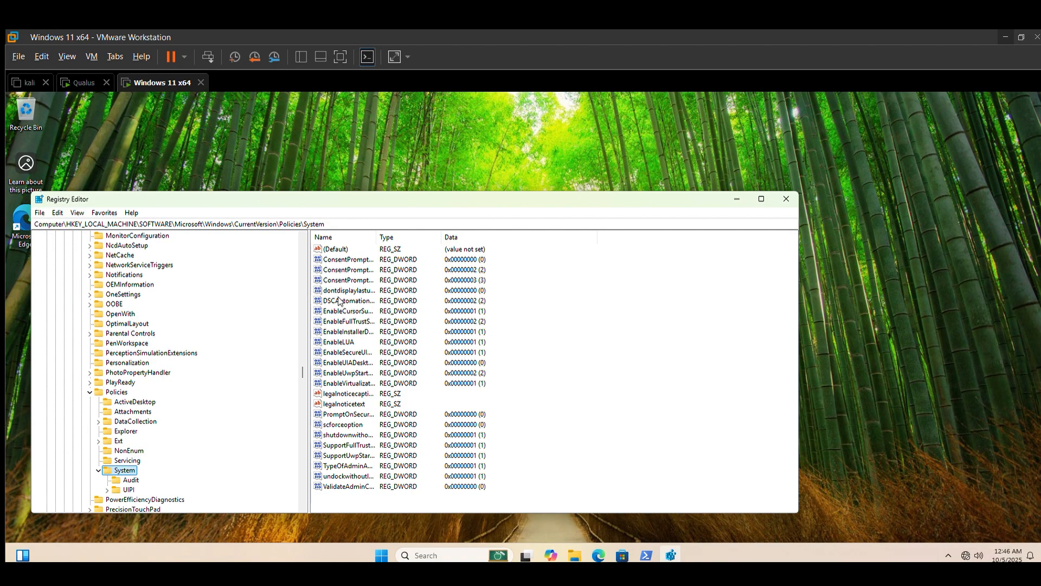
Step: Create a DWORD (32-bit) value in the Policies\System key and name it 1
{"action": "right_click", "coordinate": [590, 396]}
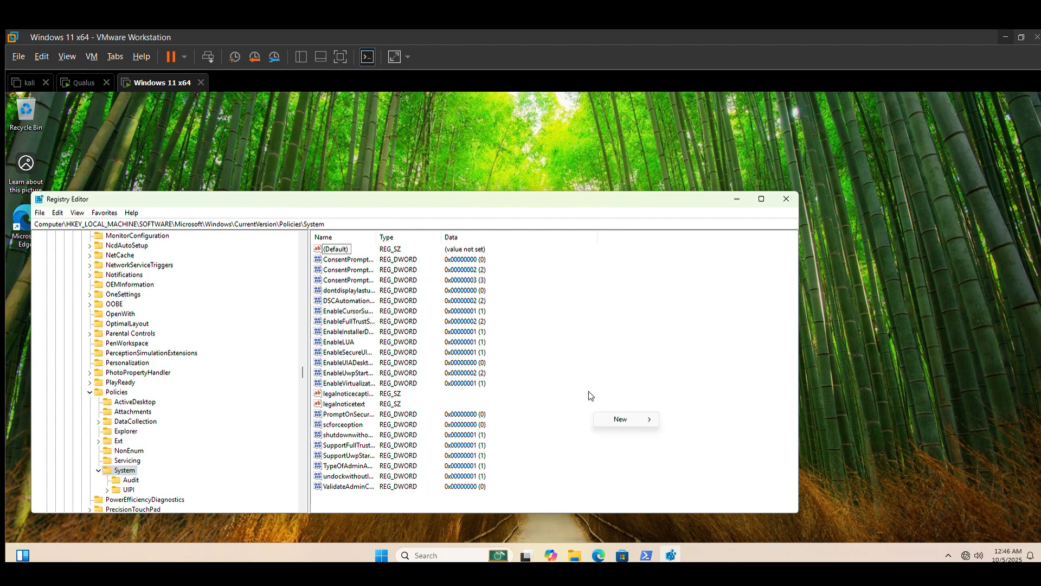
{"action": "mouse_move", "coordinate": [624, 419]}
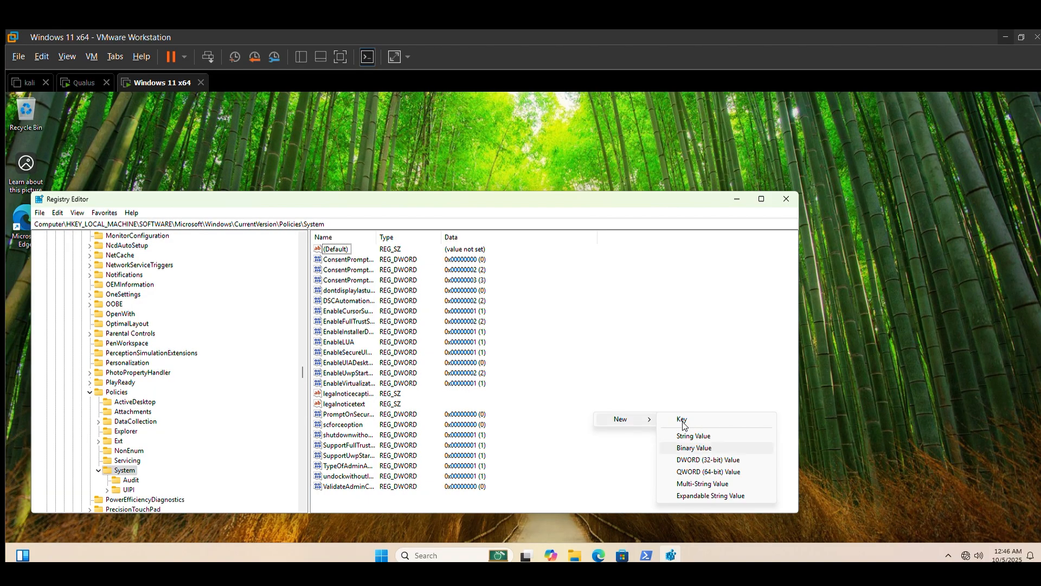
{"action": "left_click", "coordinate": [705, 459]}
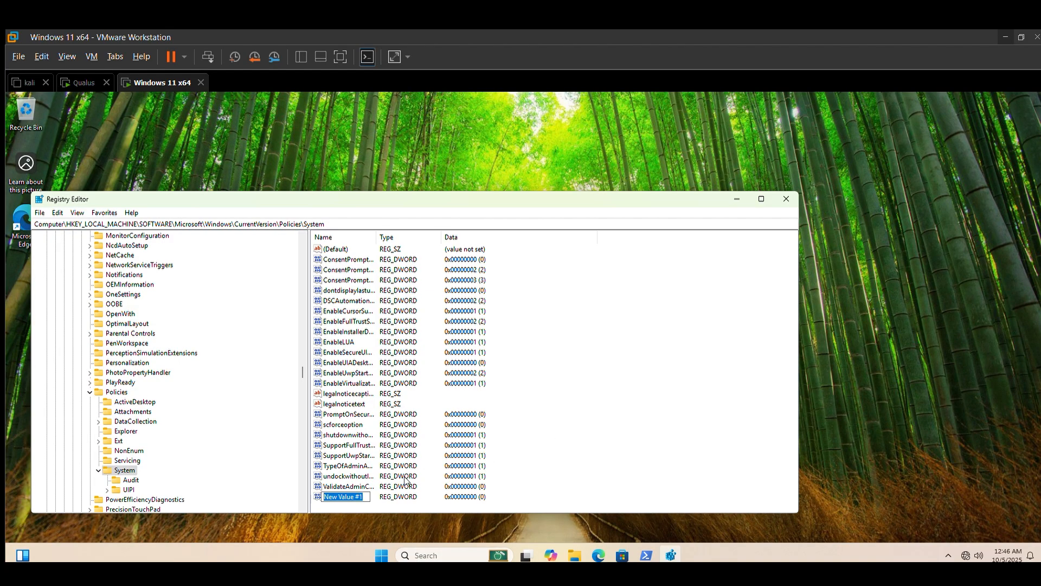
{"action": "key", "text": "End"}
{"action": "key", "text": "BackSpace"}
{"action": "key", "text": "BackSpace"}
{"action": "key", "text": "BackSpace"}
{"action": "key", "text": "BackSpace"}
{"action": "key", "text": "BackSpace"}
{"action": "key", "text": "BackSpace"}
{"action": "key", "text": "BackSpace"}
{"action": "key", "text": "BackSpace"}
{"action": "key", "text": "BackSpace"}
{"action": "key", "text": "BackSpace"}
{"action": "key", "text": "BackSpace"}
{"action": "key", "text": "BackSpace"}
{"action": "type", "text": "1"}
{"action": "key", "text": "Return"}
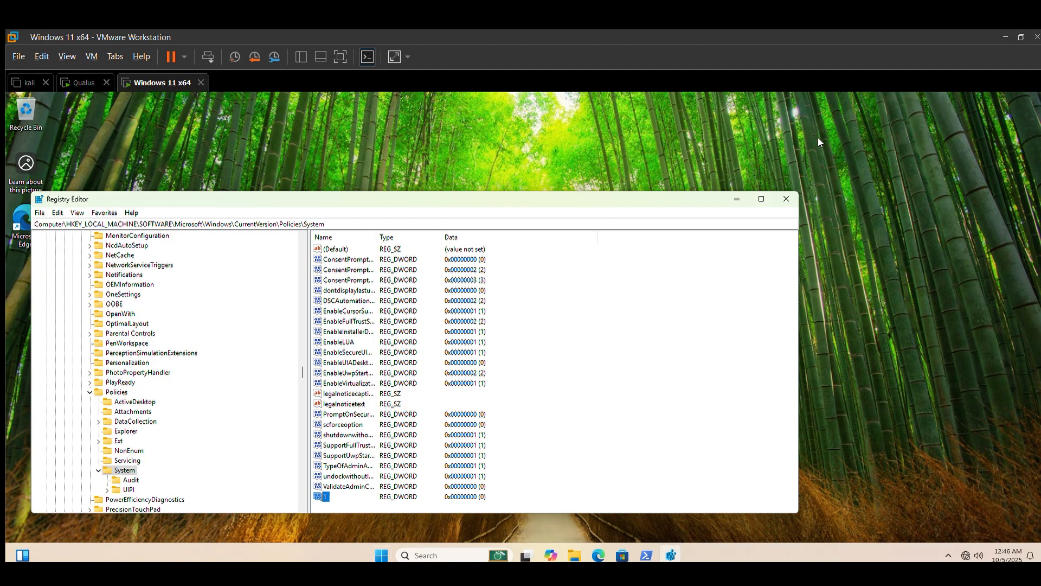
Step: Set the new DWORD value's data to 1 and open its name for editing
{"action": "key", "text": "Return"}
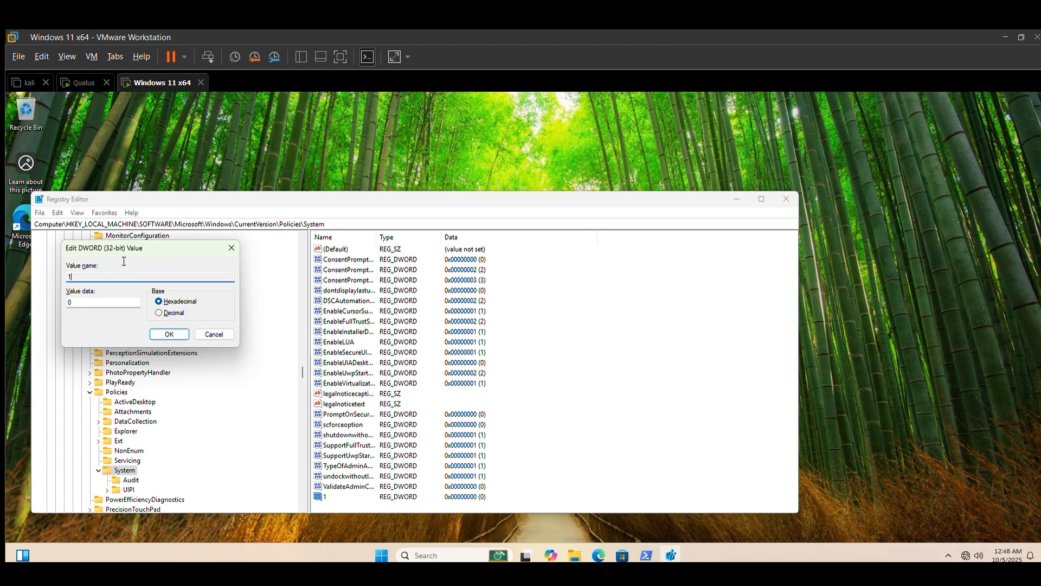
{"action": "key", "text": "ctrl+a"}
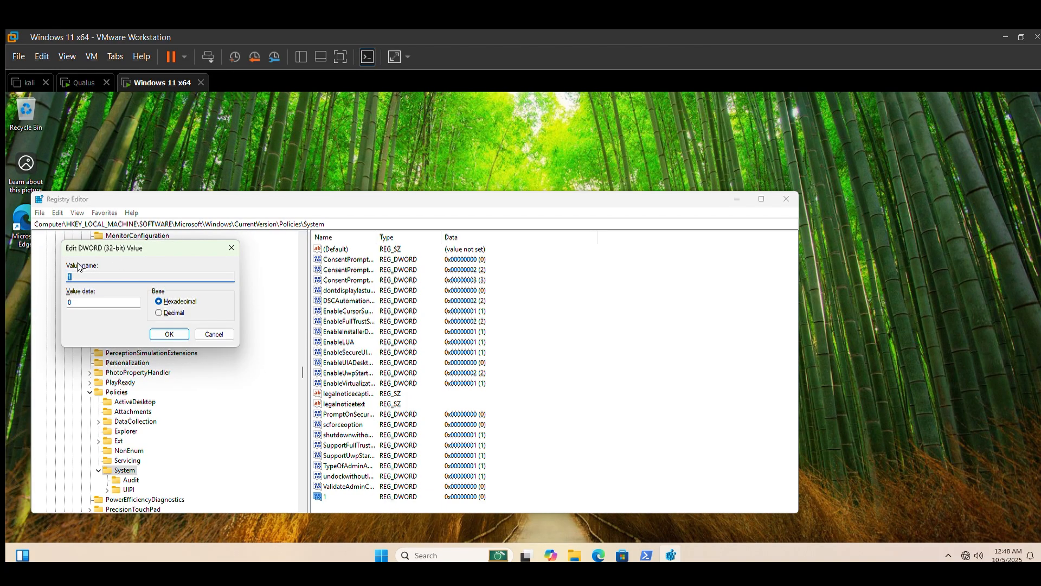
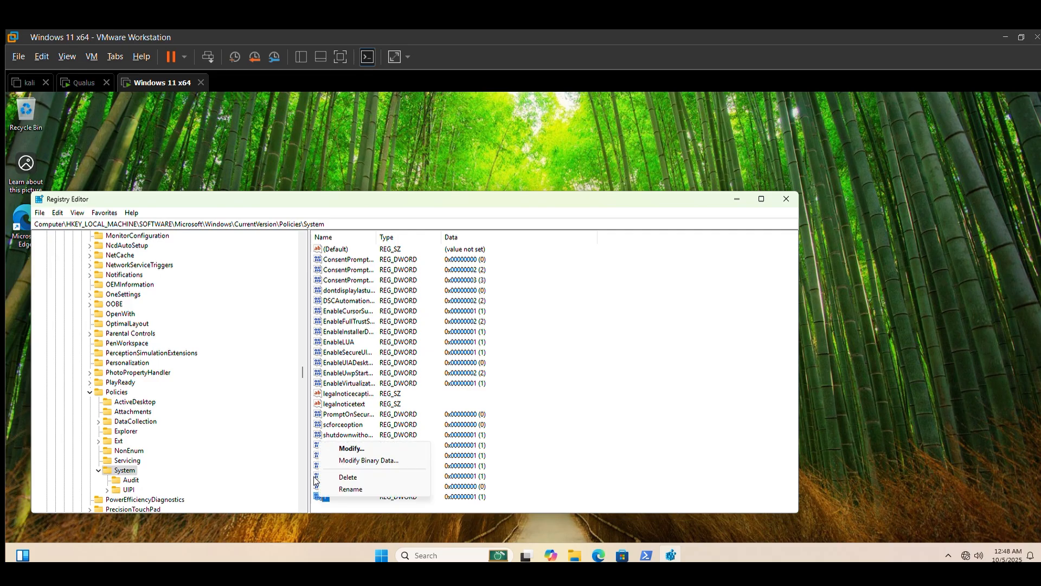
{"action": "left_click", "coordinate": [341, 488]}
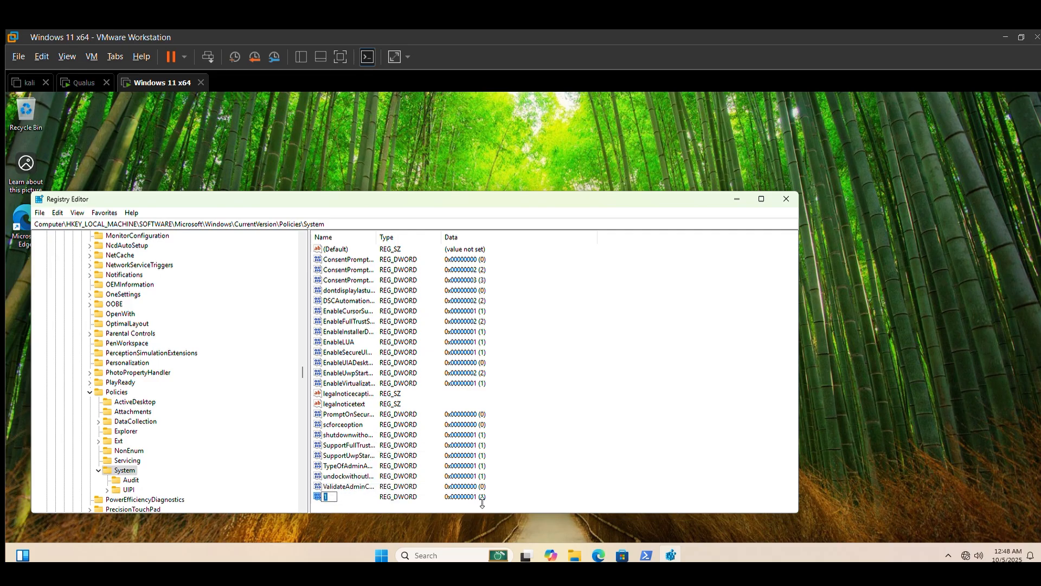
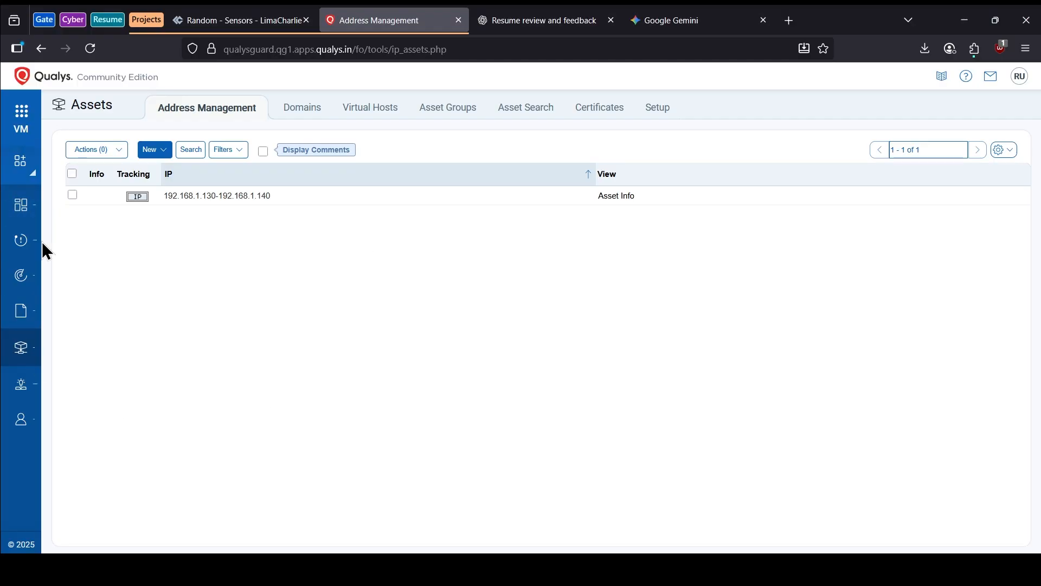
Step: Switch to Qualys and start a new Windows operating system authentication record in the Scans section
{"action": "left_click", "coordinate": [34, 289]}
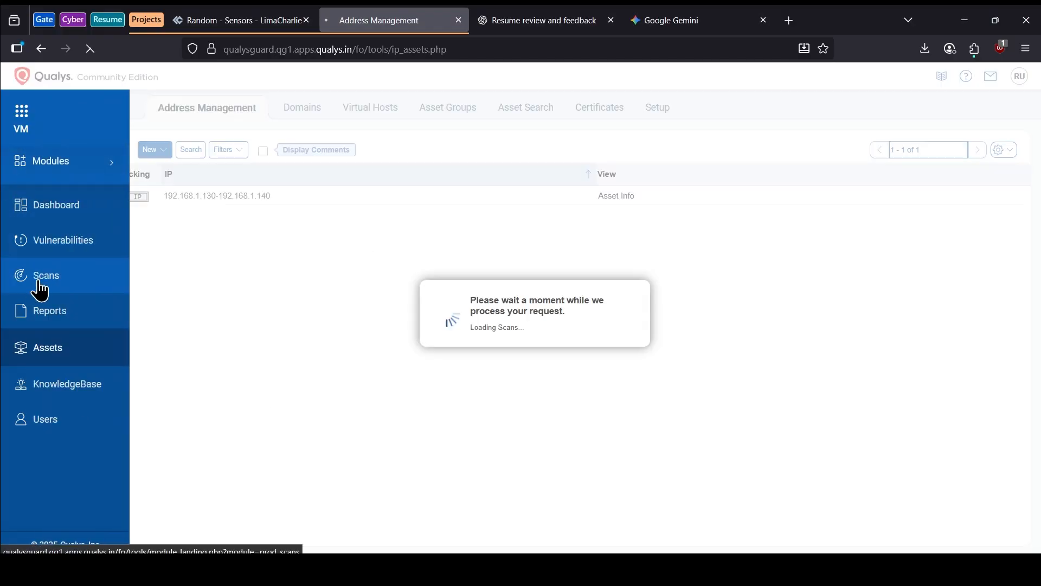
{"action": "left_click", "coordinate": [523, 109]}
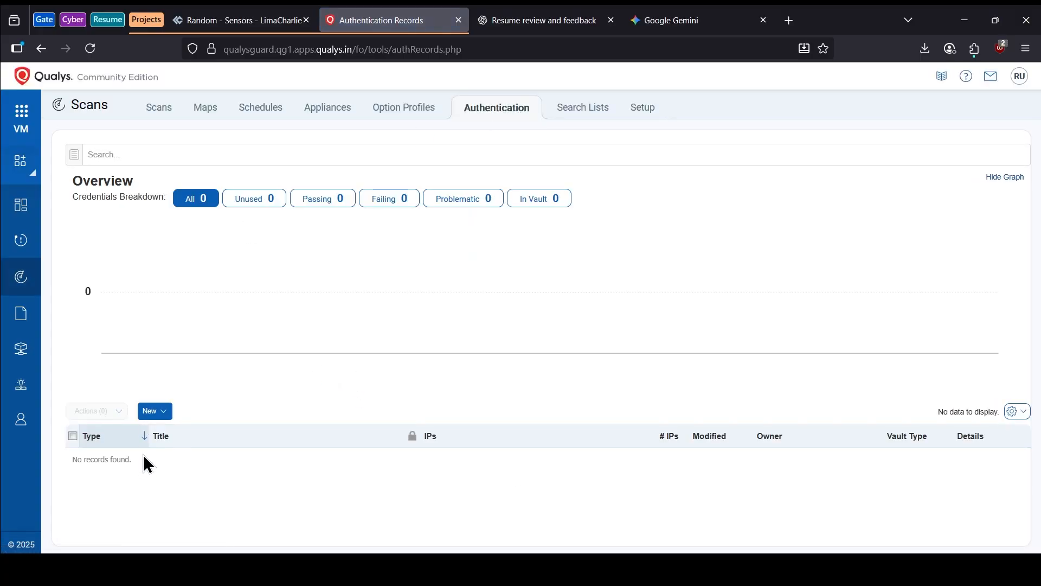
{"action": "left_click", "coordinate": [155, 411]}
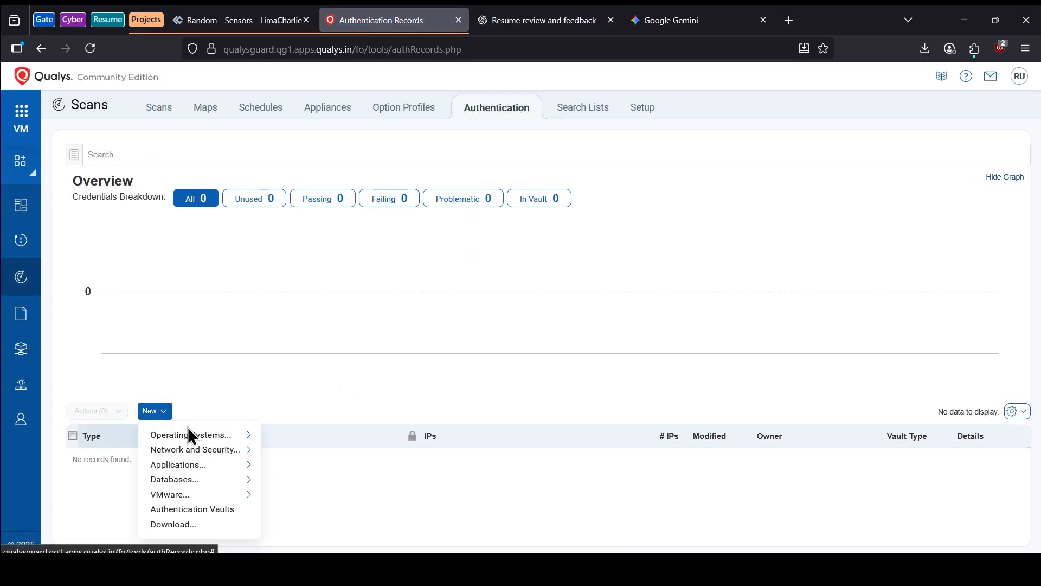
{"action": "mouse_move", "coordinate": [192, 440]}
{"action": "left_click", "coordinate": [298, 456]}
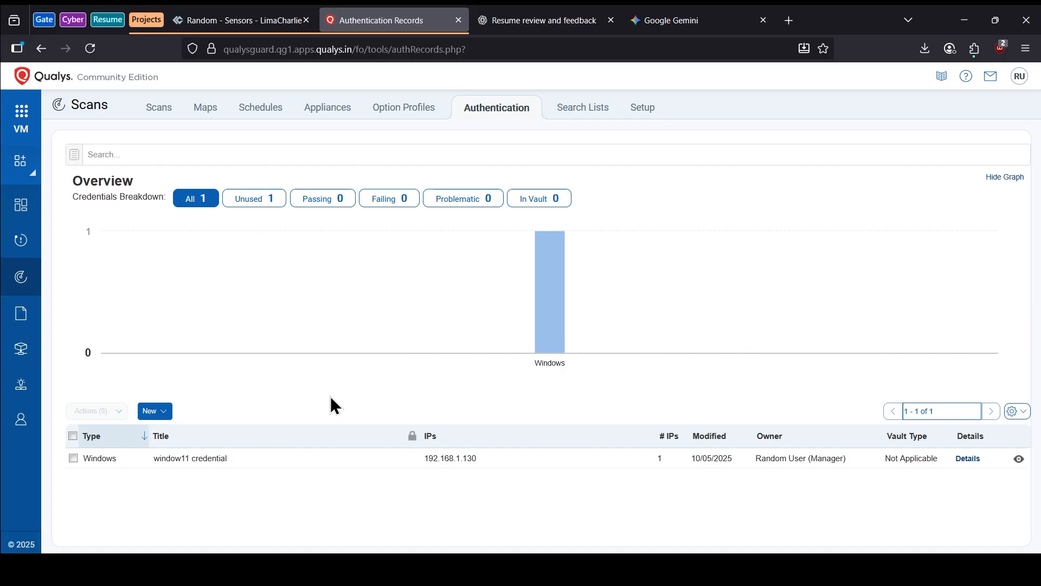
Step: Start creating a new scan option profile in Qualys and refresh the option profile list
{"action": "left_click", "coordinate": [415, 108]}
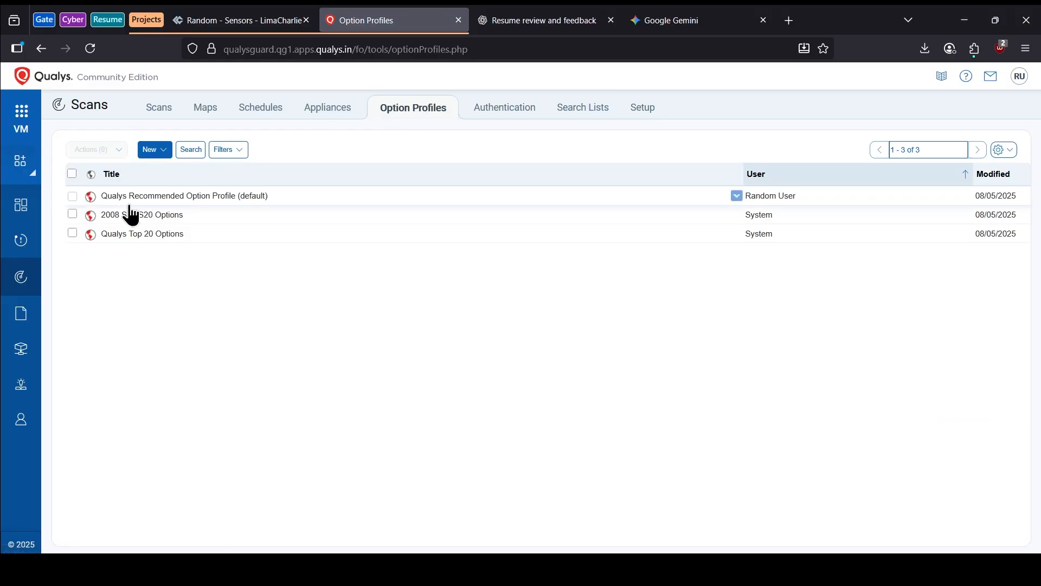
{"action": "left_click", "coordinate": [161, 153]}
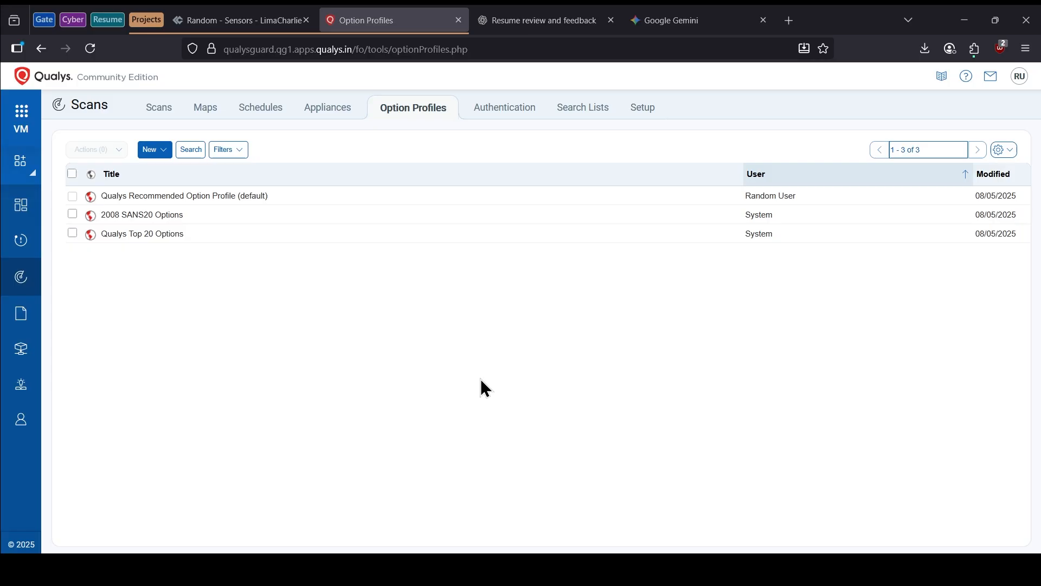
{"action": "key", "text": "F5"}
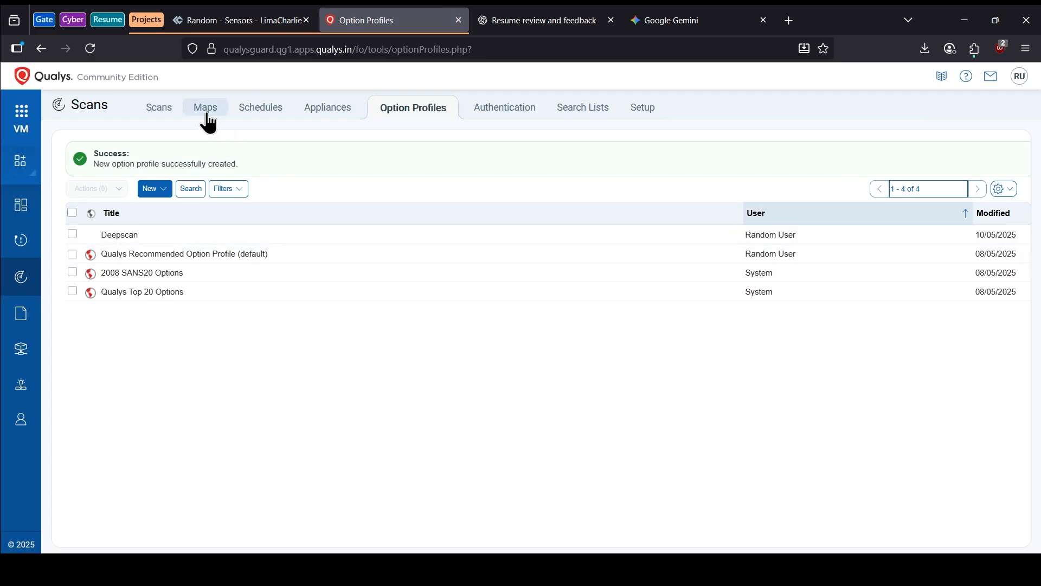
Step: Start a new vulnerability scan from the Qualys scan list
{"action": "left_click", "coordinate": [174, 112]}
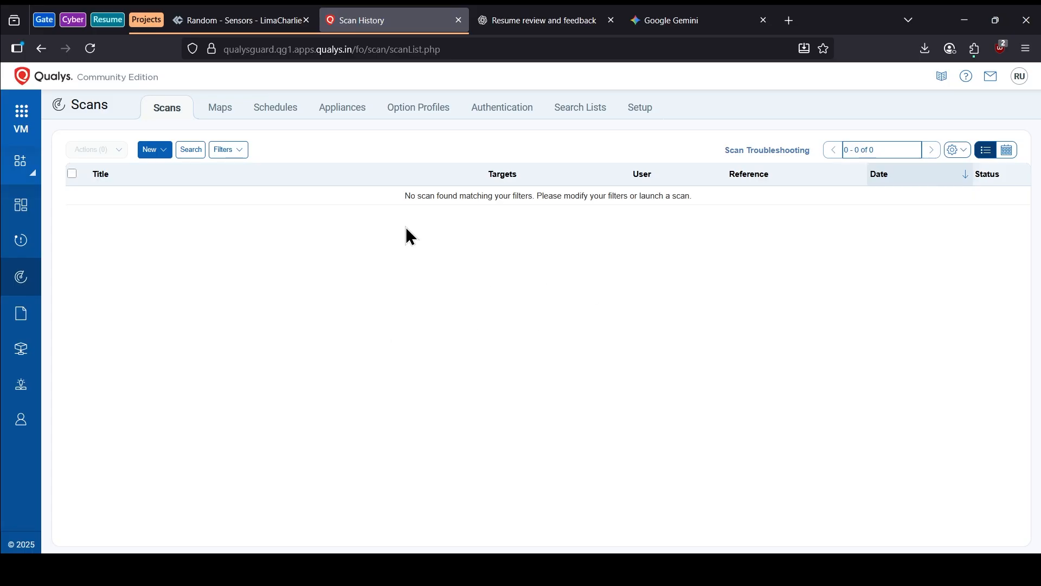
{"action": "left_click", "coordinate": [156, 152]}
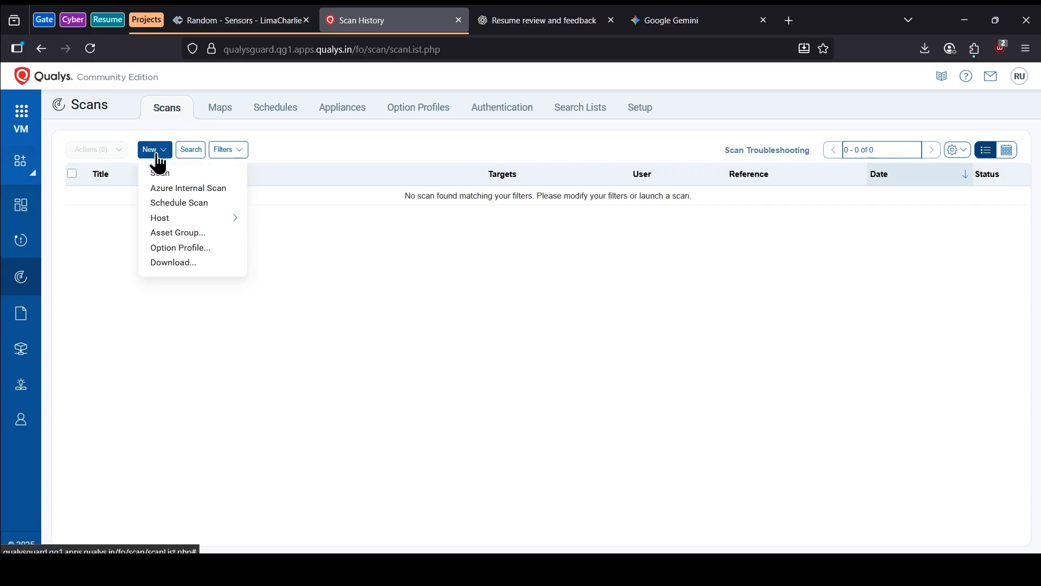
{"action": "left_click", "coordinate": [160, 176]}
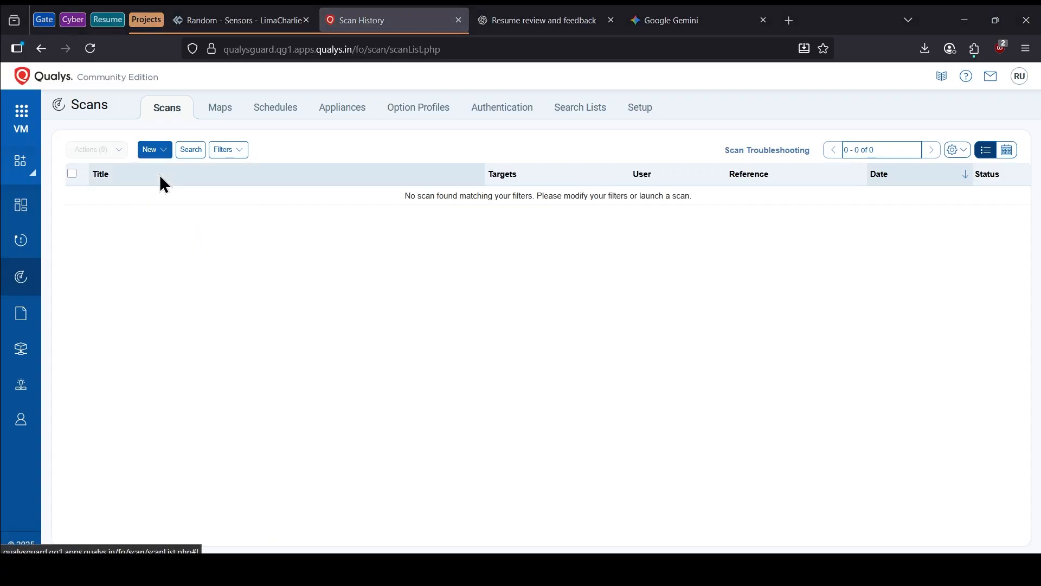